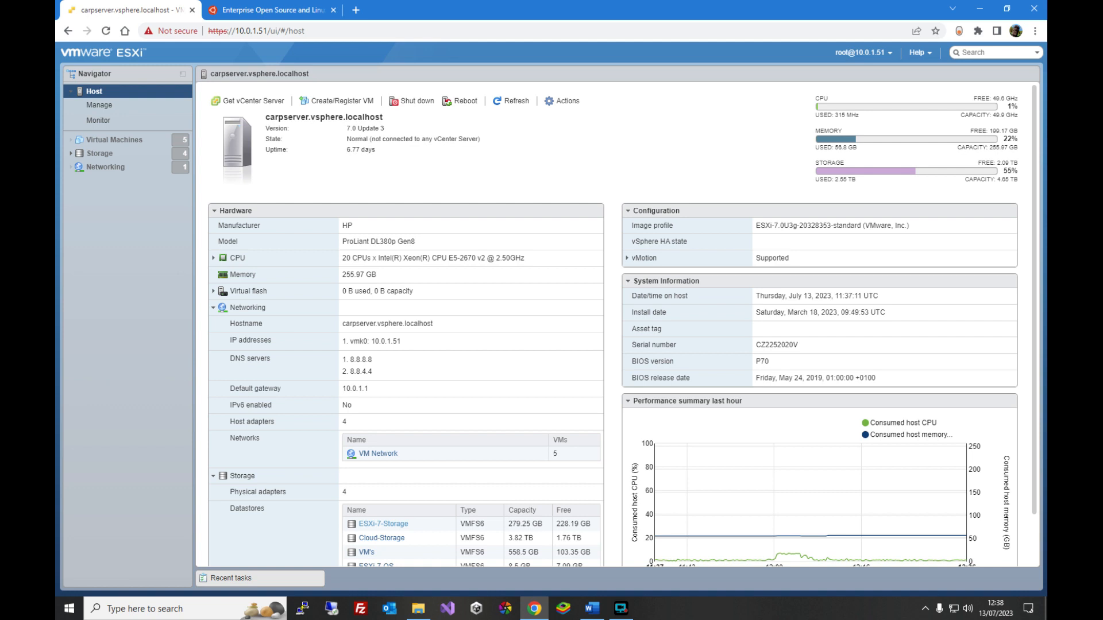
- Open the Ubuntu Server download page on ubuntu.com
left_click(269, 13)
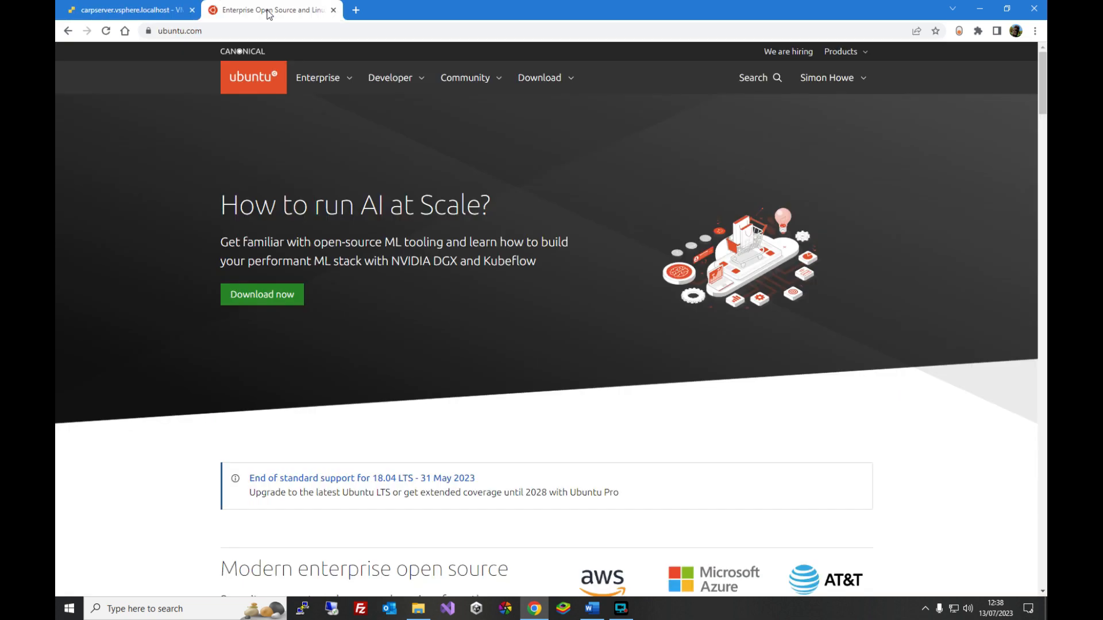
left_click(544, 78)
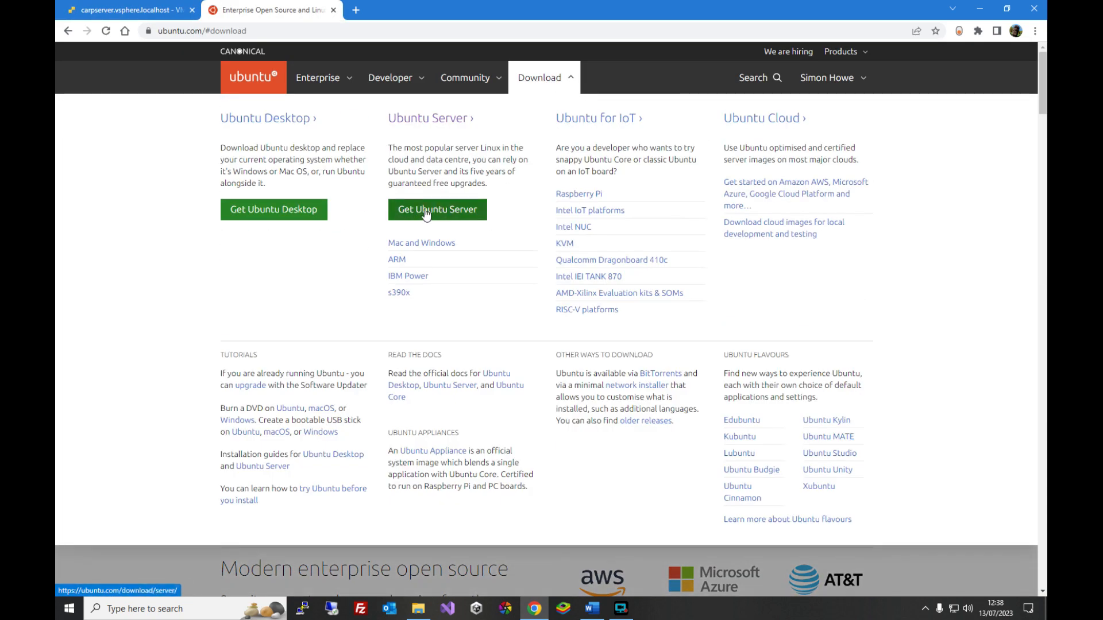
left_click(443, 211)
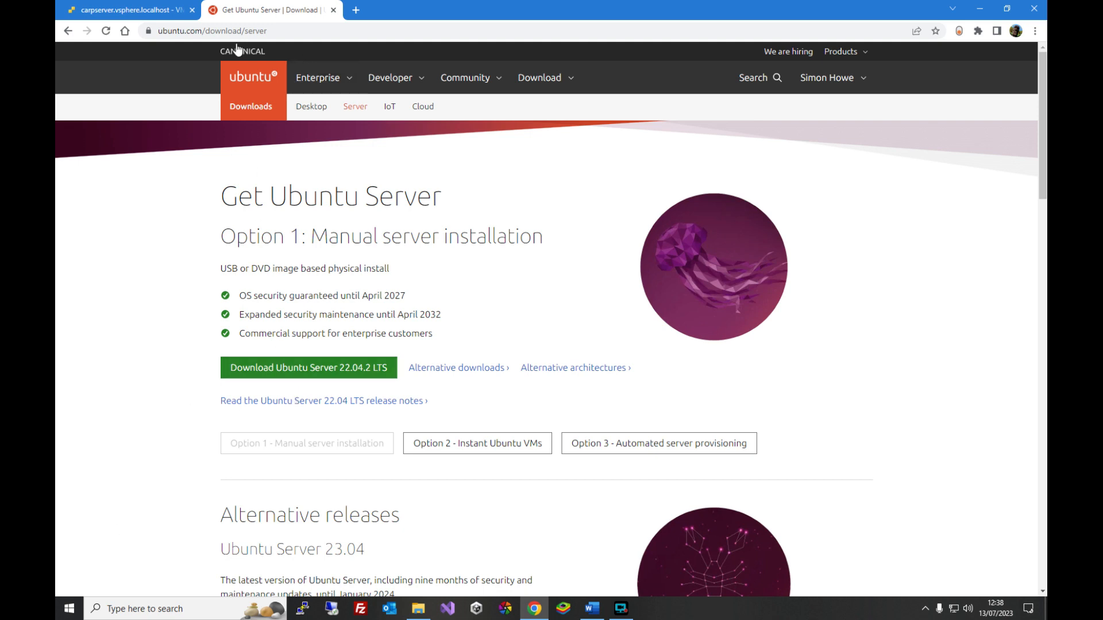
- Create a directory named iso on the ESXi-7-Storage datastore
left_click(124, 10)
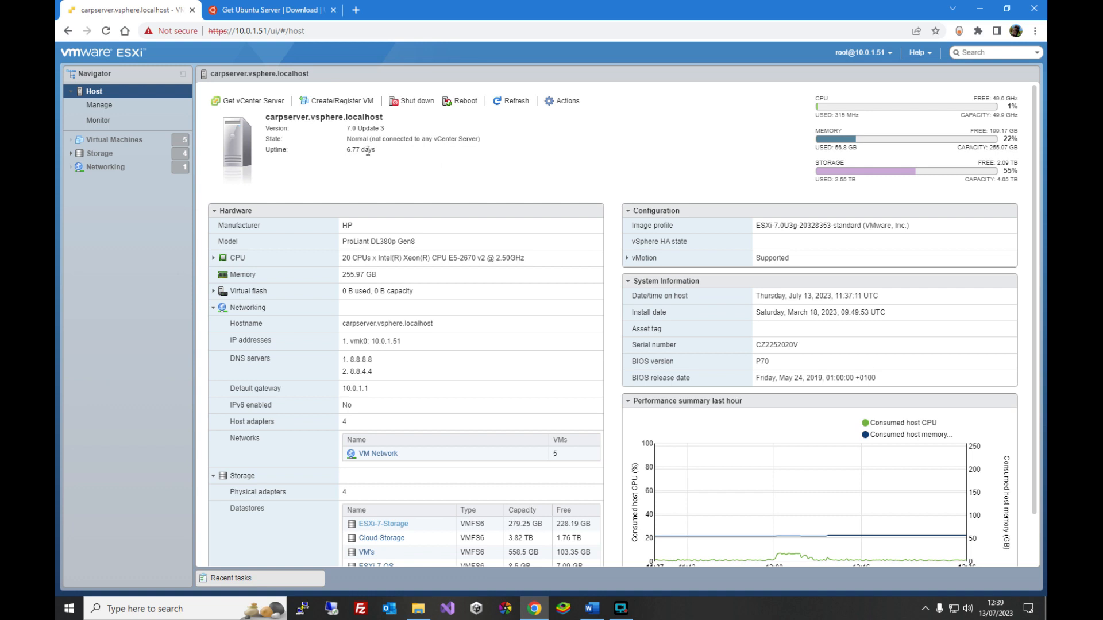
left_click(100, 153)
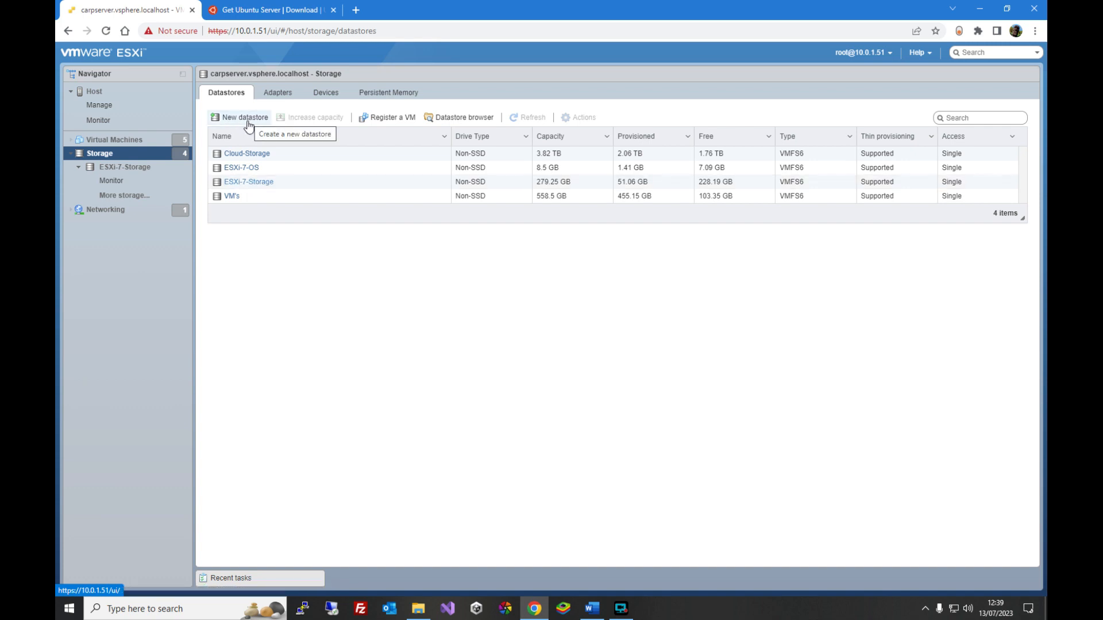
left_click(241, 182)
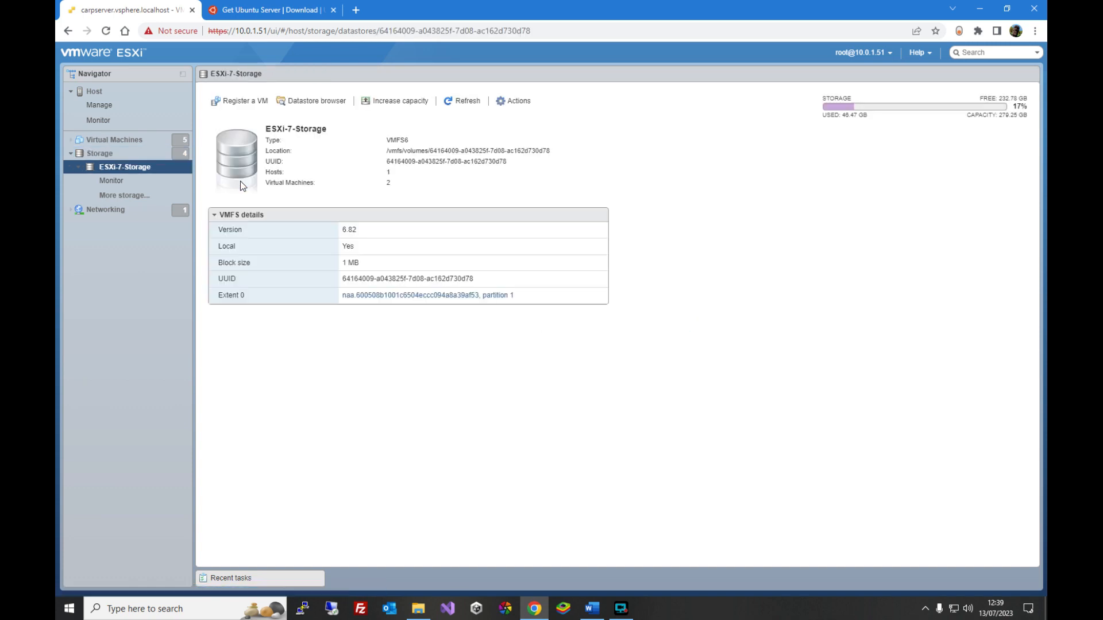
left_click(317, 109)
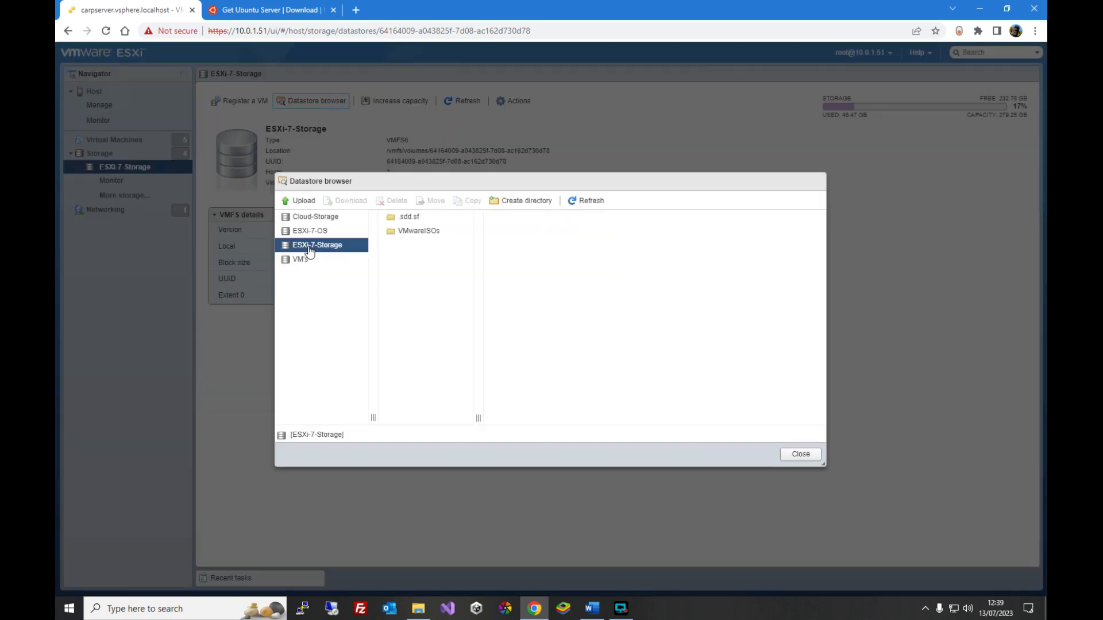
left_click(535, 202)
type("iso")
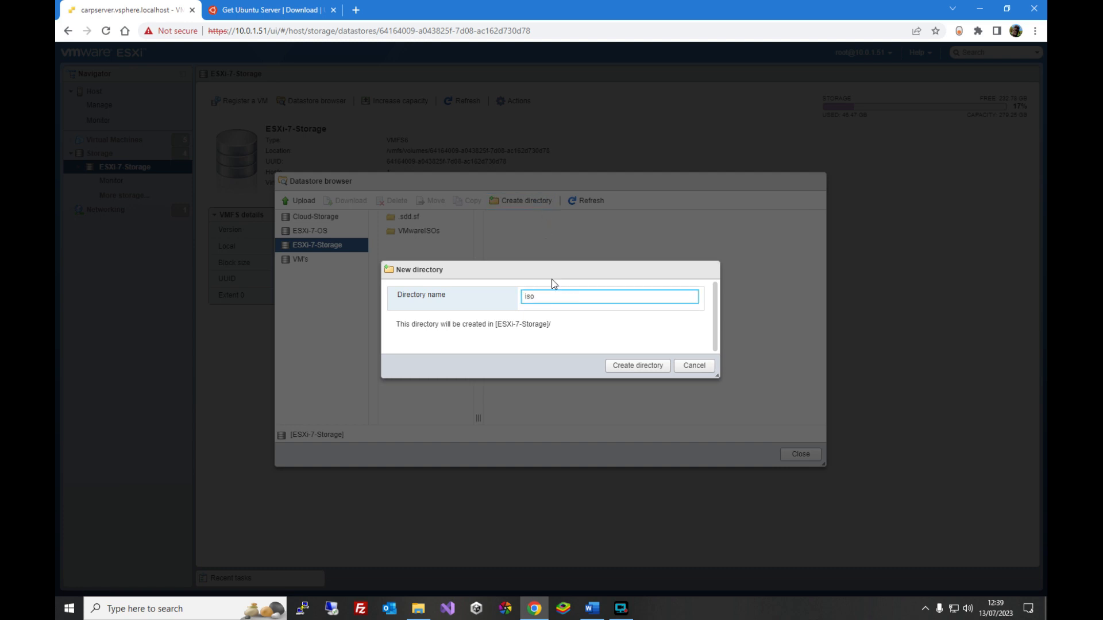
left_click(635, 362)
- Upload ubuntu-22.04.2-live-server-amd64.iso into the iso directory and close the datastore browser
left_click(407, 235)
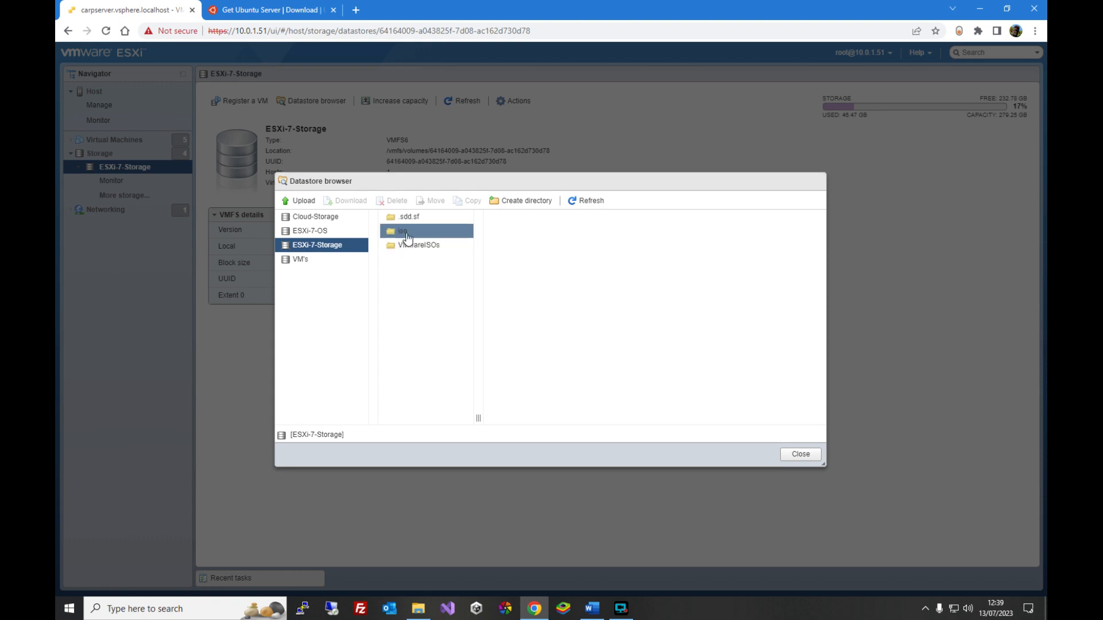
left_click(401, 236)
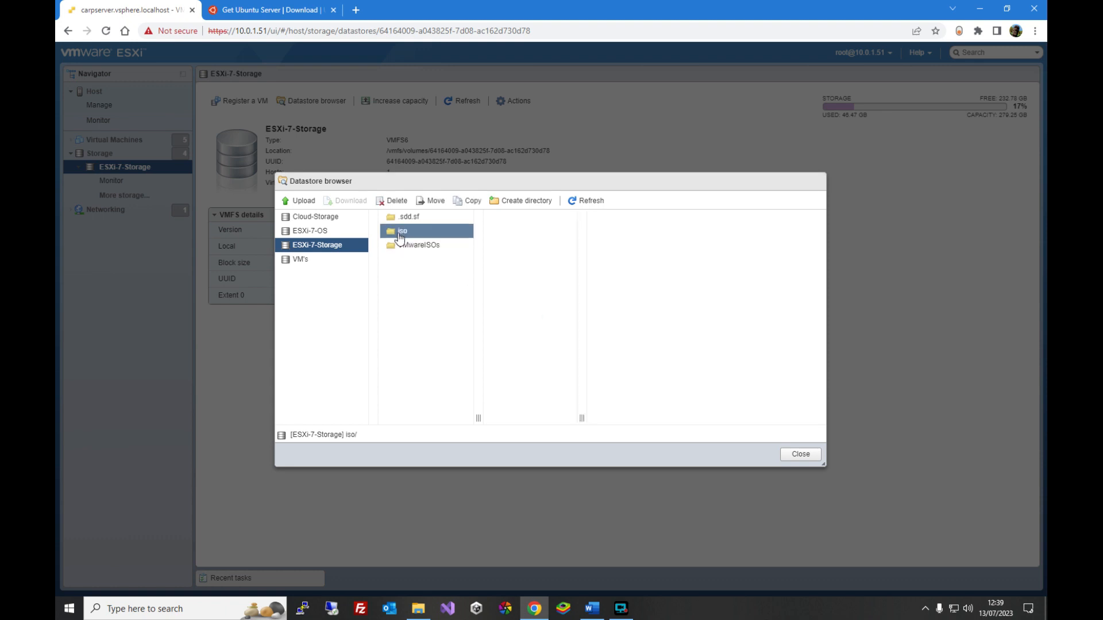
left_click(299, 200)
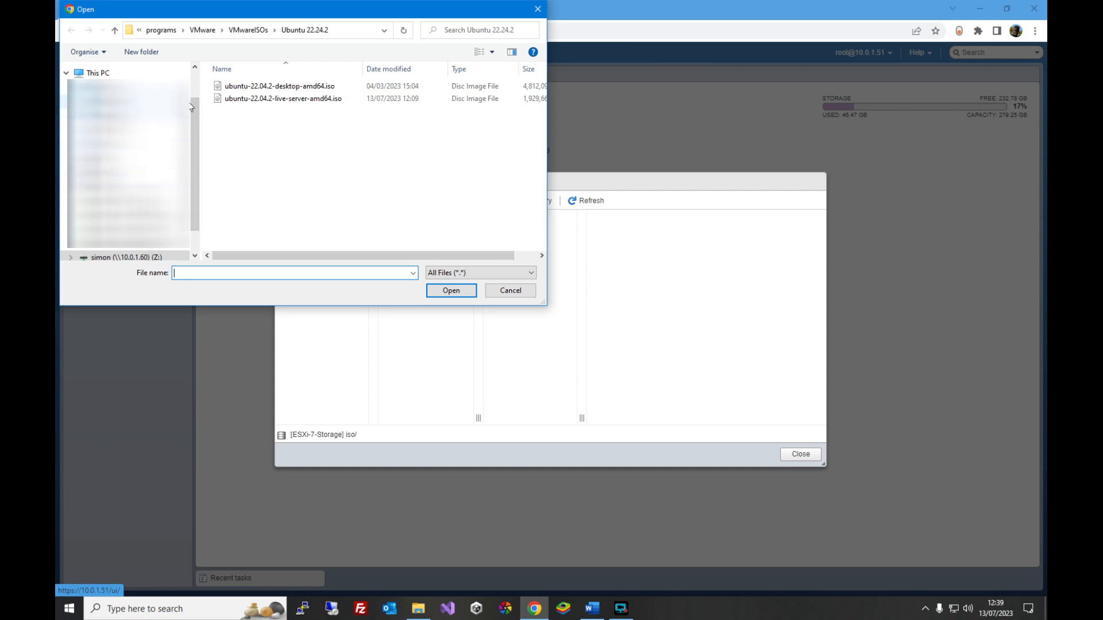
left_click(287, 102)
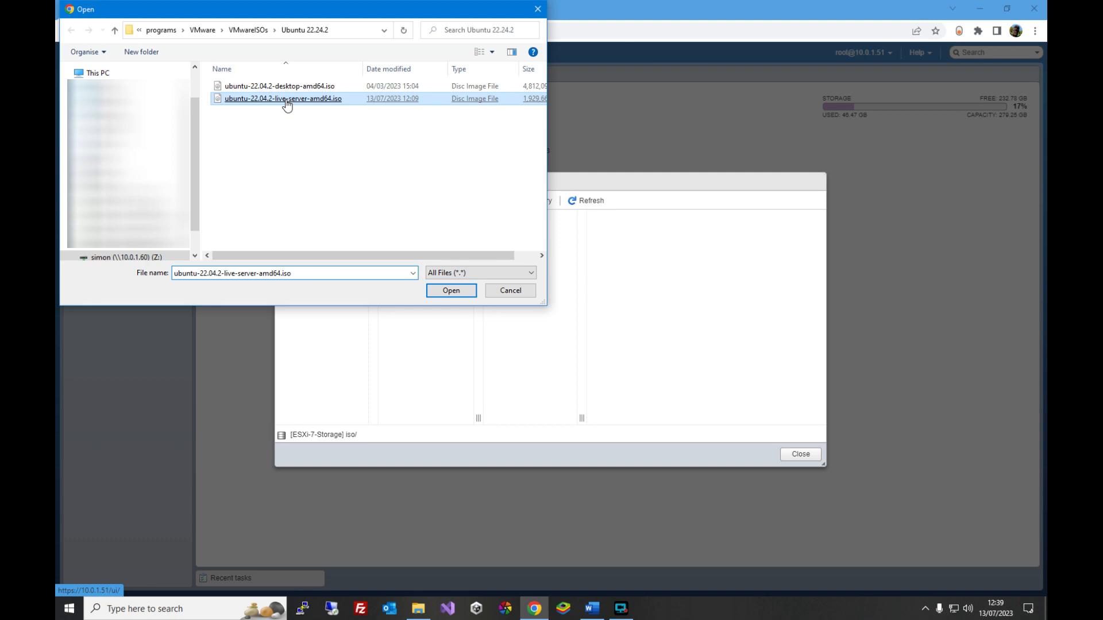
left_click(451, 289)
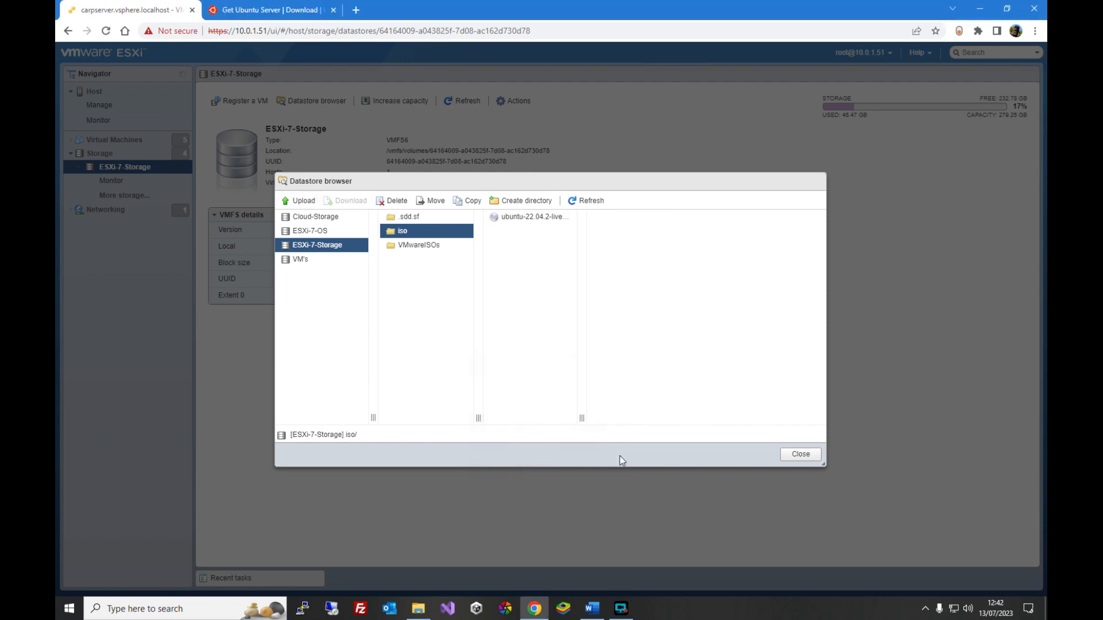
left_click(801, 453)
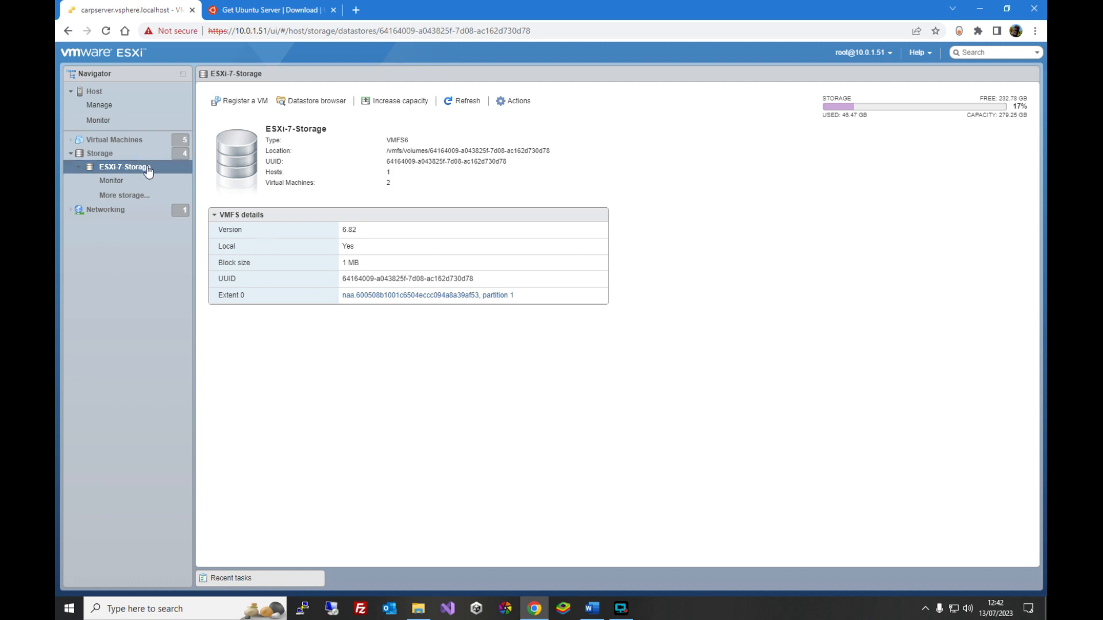
- Start a new virtual machine on the host, choosing to create a new virtual machine
left_click(94, 91)
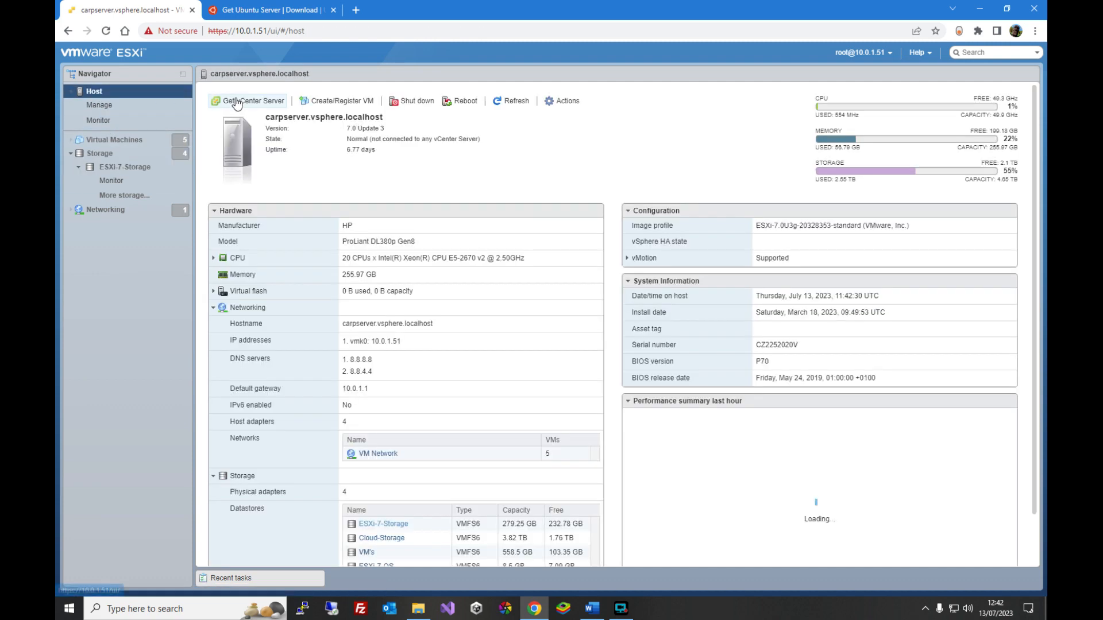
left_click(338, 101)
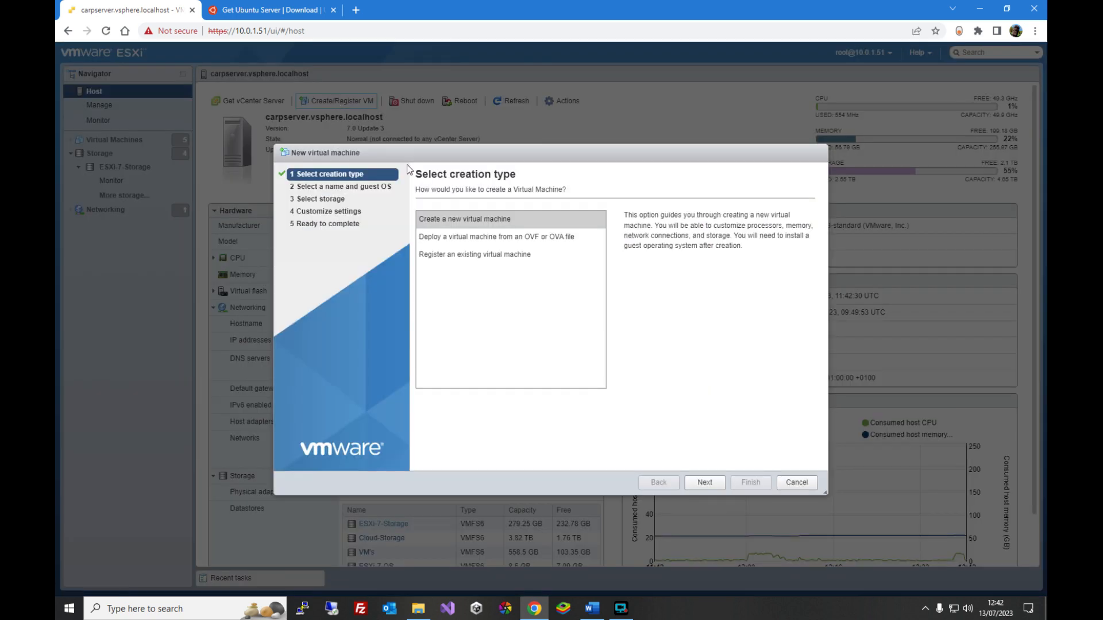
left_click(493, 221)
left_click(702, 481)
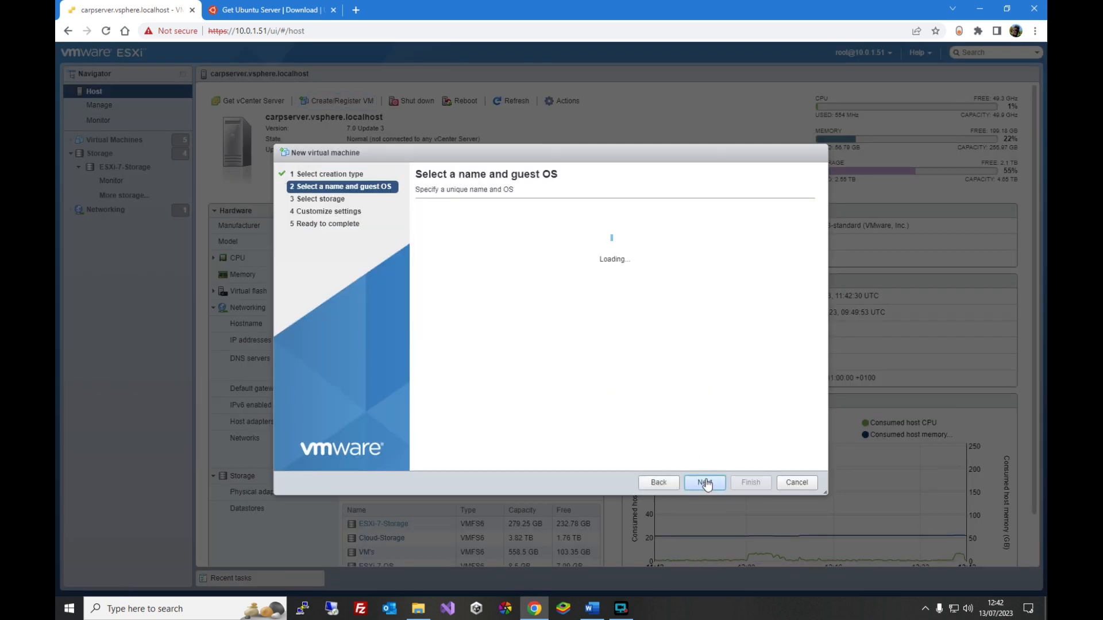
- Name the virtual machine Ubuntu and set the guest OS to Linux, Ubuntu Linux (64-bit)
left_click(523, 235)
type("Un")
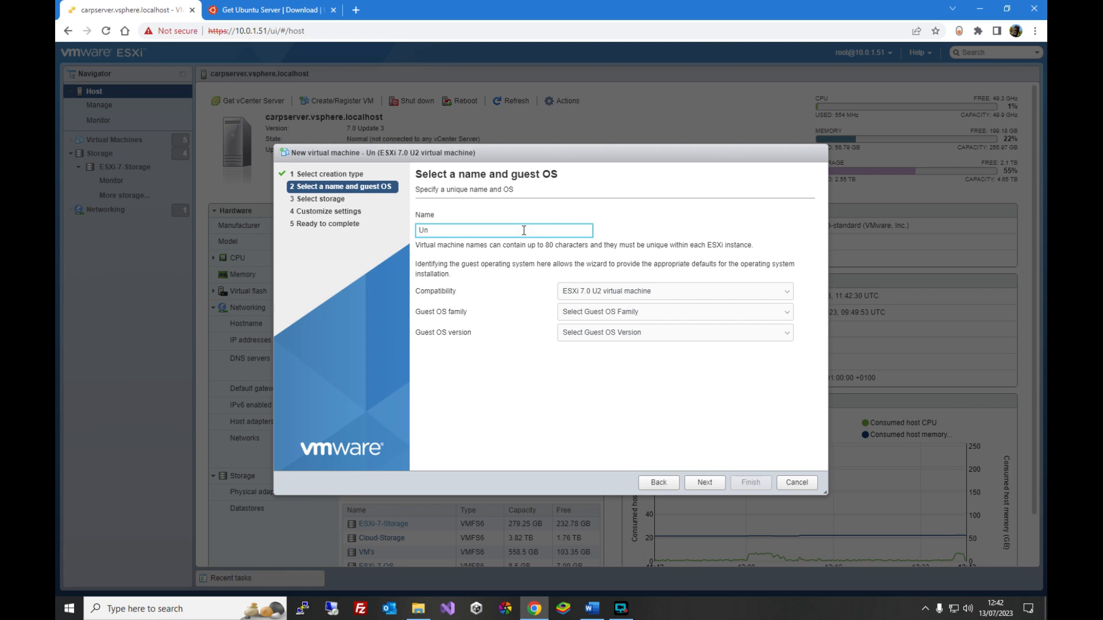
key("BackSpace")
type("buntu")
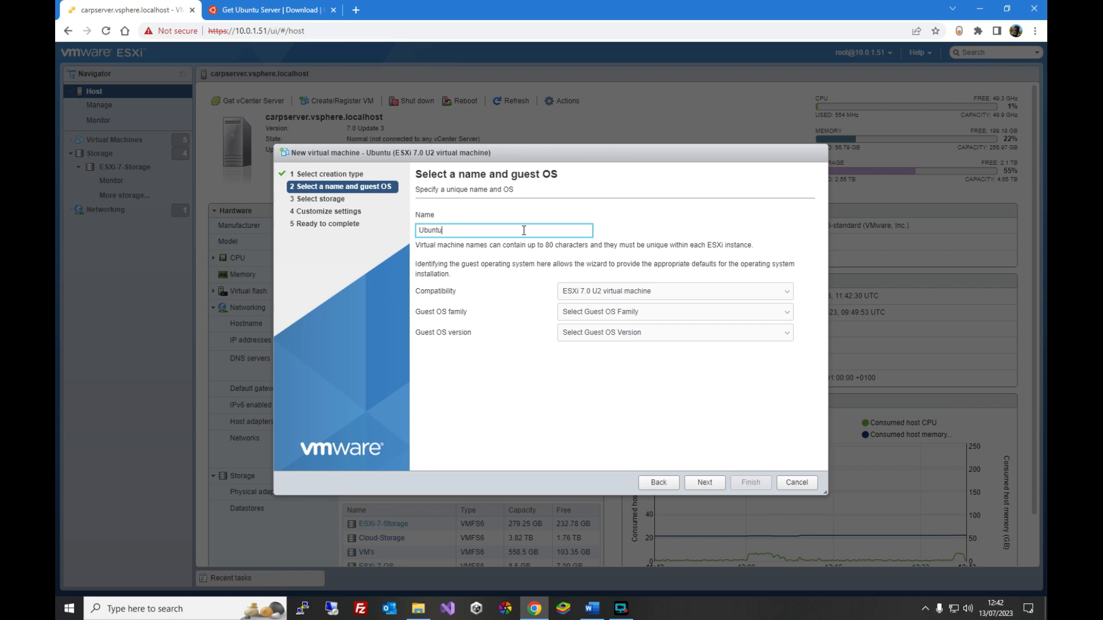
left_click(615, 315)
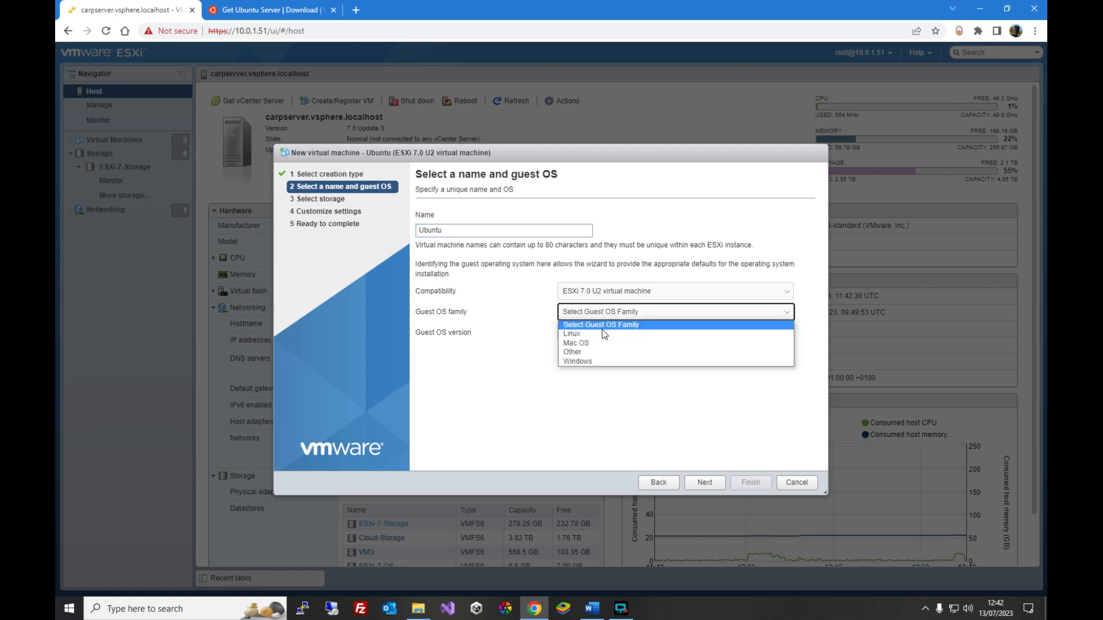
left_click(603, 334)
left_click(603, 332)
scroll(655, 420, "down", 5)
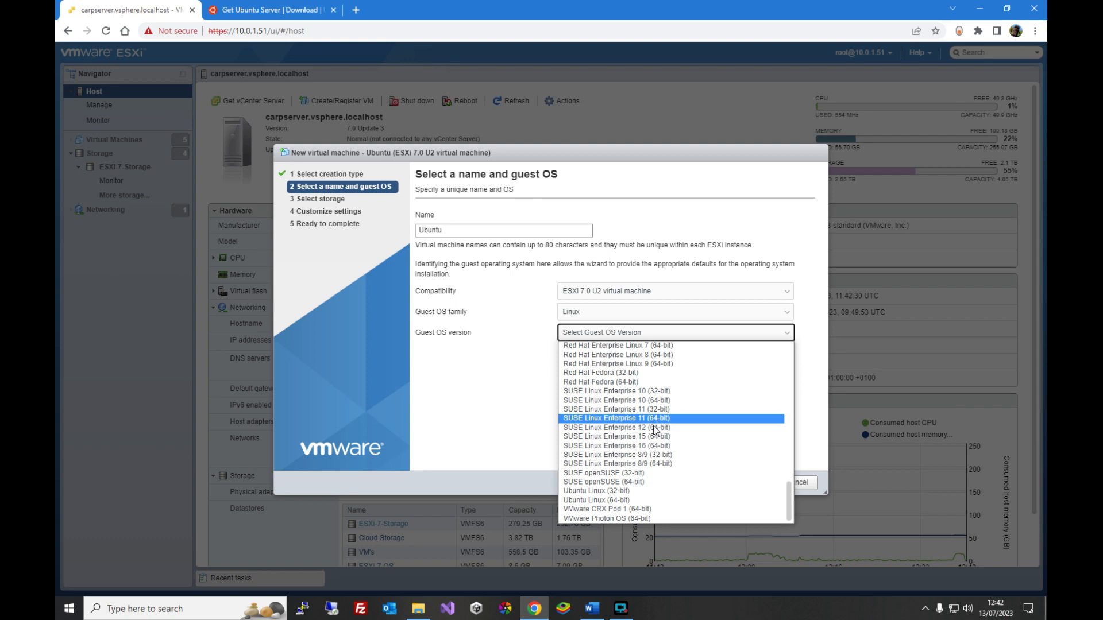
left_click(630, 498)
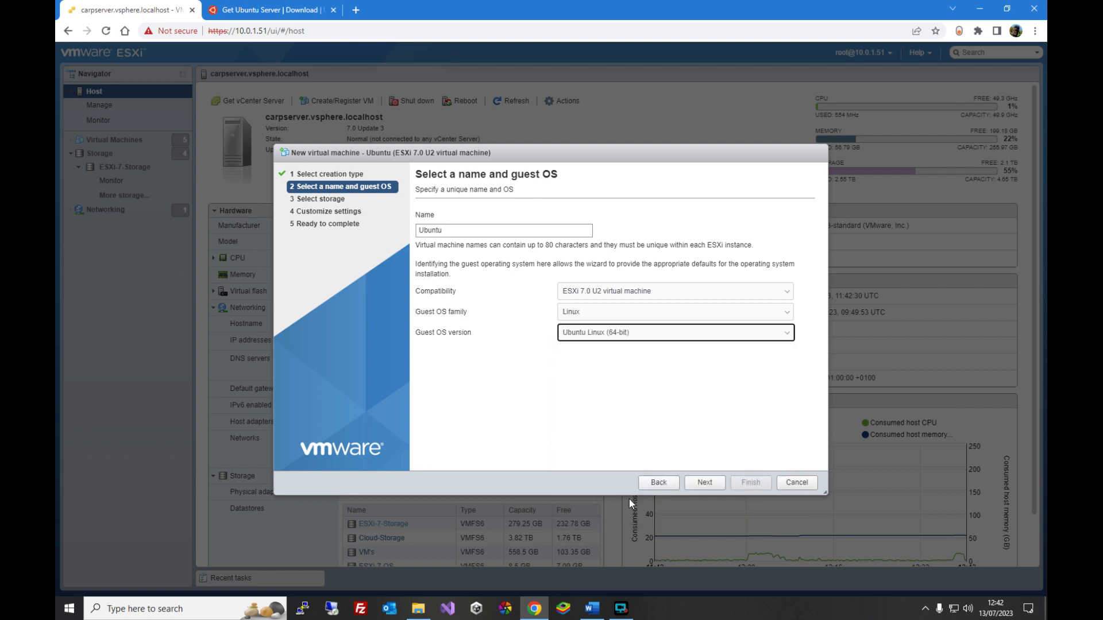
left_click(705, 482)
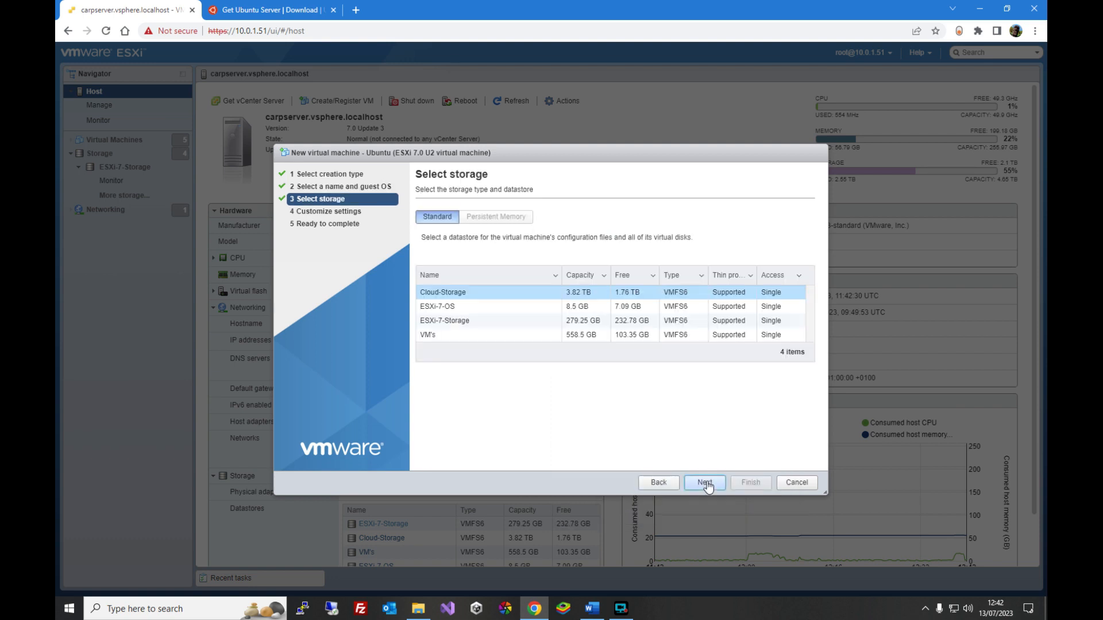
- Place the virtual machine on the VM's datastore
left_click(467, 338)
left_click(705, 482)
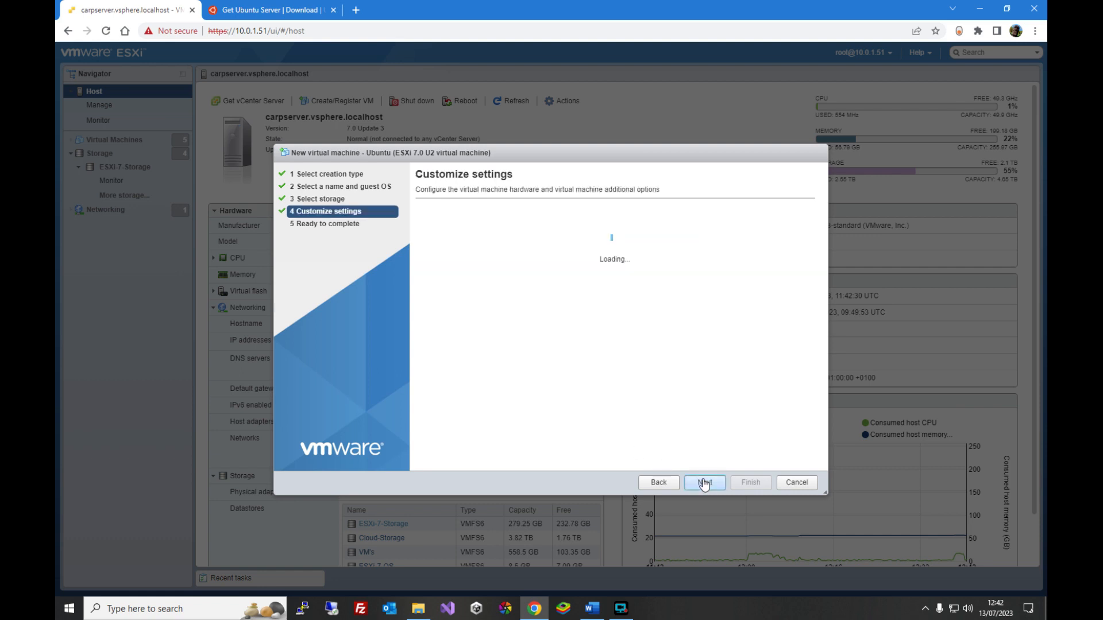
- Configure the virtual hardware with 4 CPUs, 16 GB of memory and a 25 GB hard disk
left_click(582, 260)
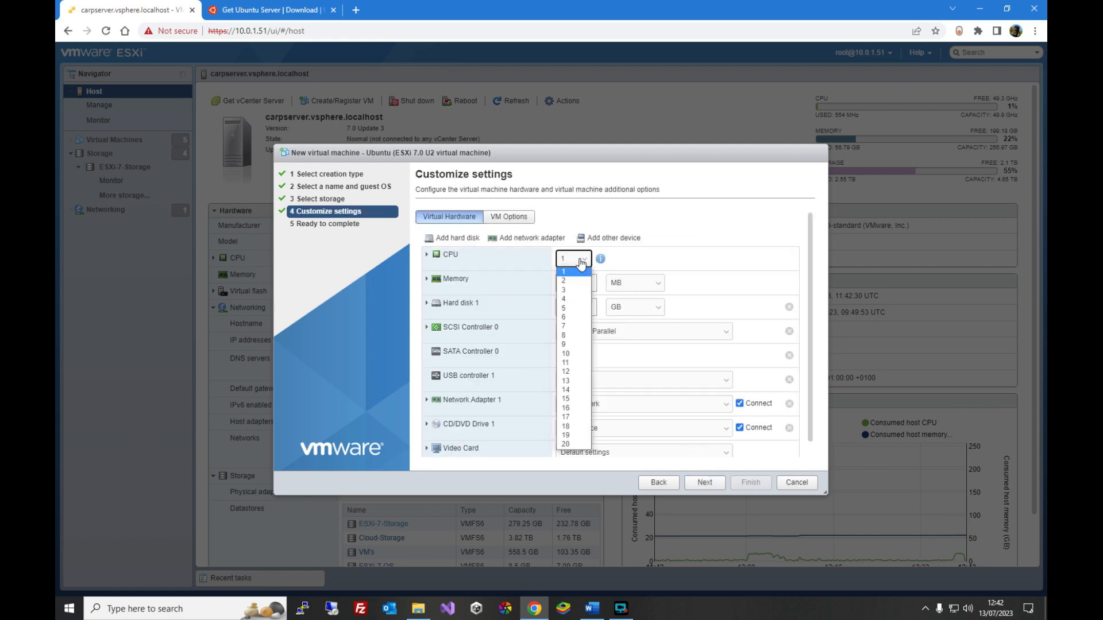
left_click(570, 301)
key("Tab")
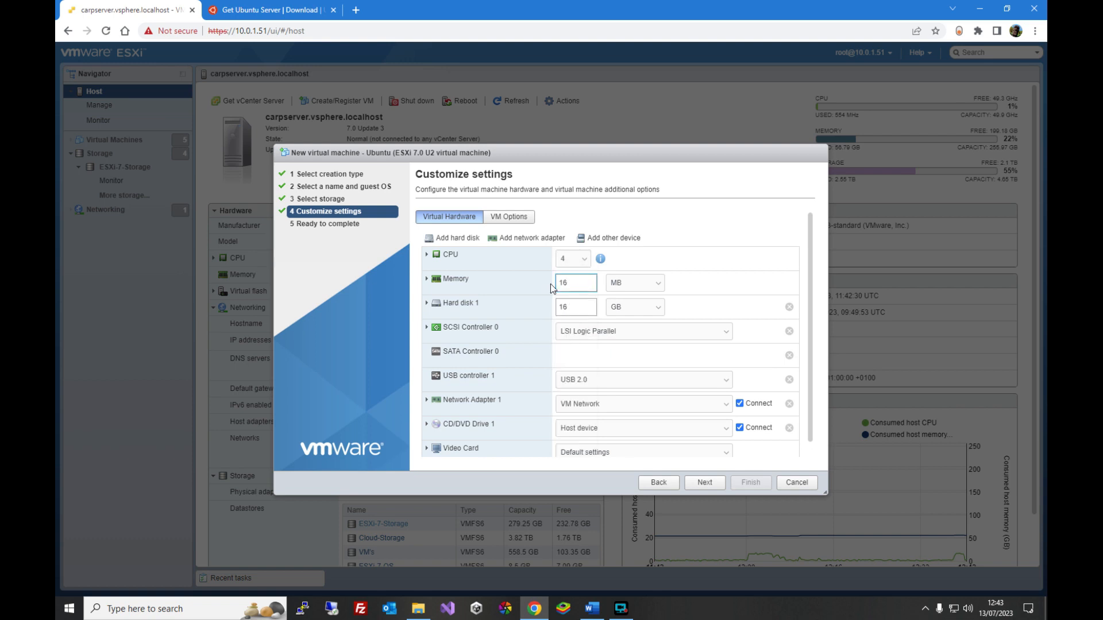
left_click(637, 286)
left_click(646, 293)
left_click(805, 173)
left_click_drag(577, 304, 557, 307)
scroll(542, 311, "down", 1)
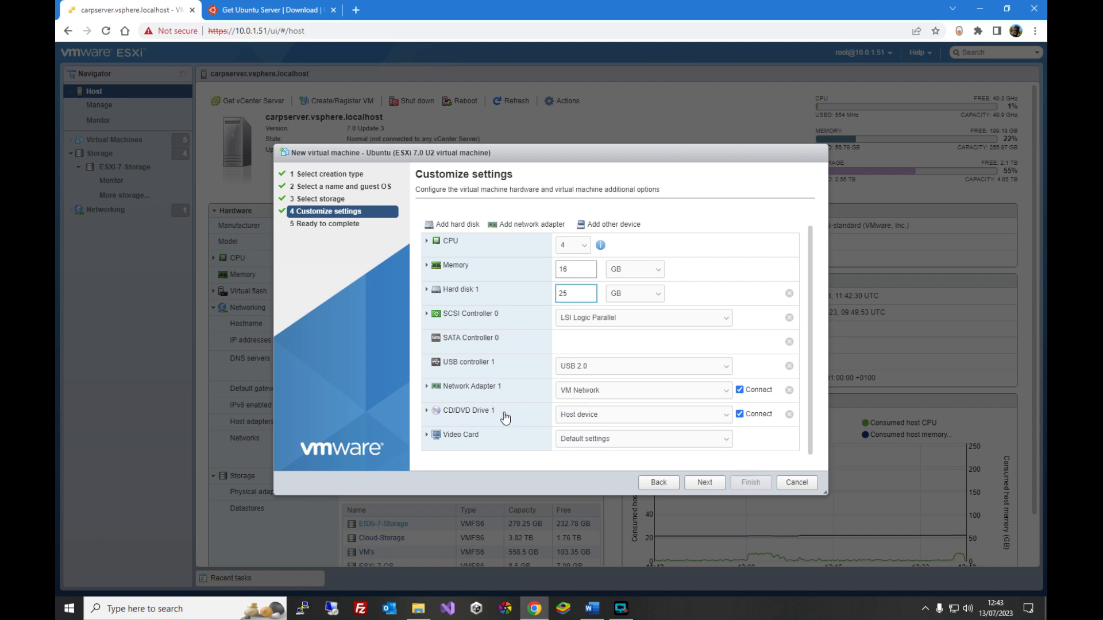
- Set CD/DVD Drive 1 to the Ubuntu live-server ISO from the iso folder on ESXi-7-Storage
left_click(584, 415)
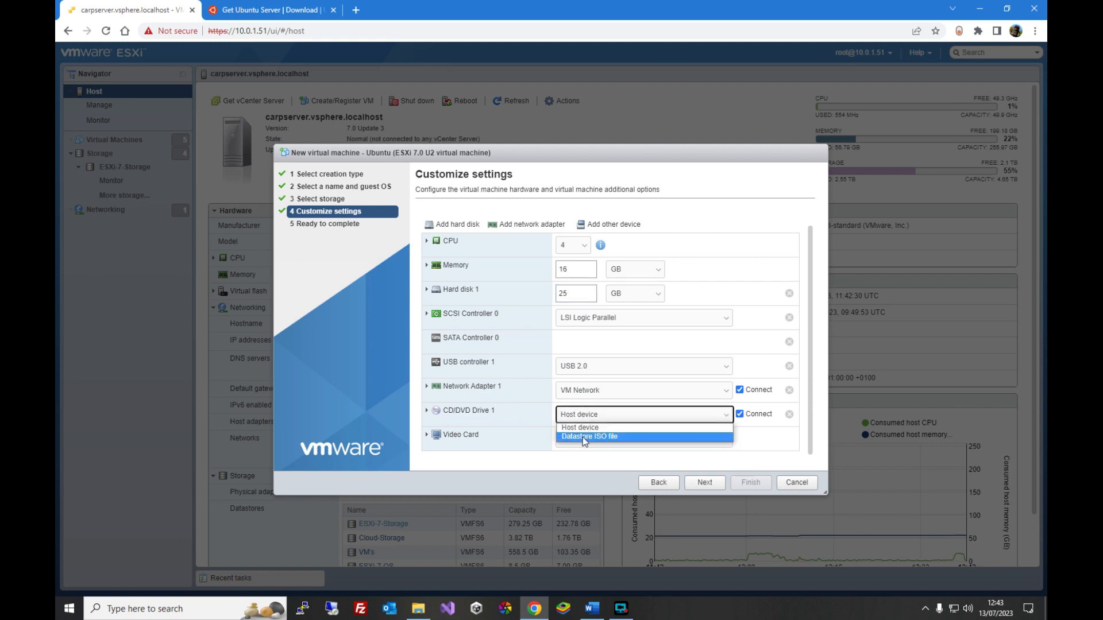
left_click(612, 436)
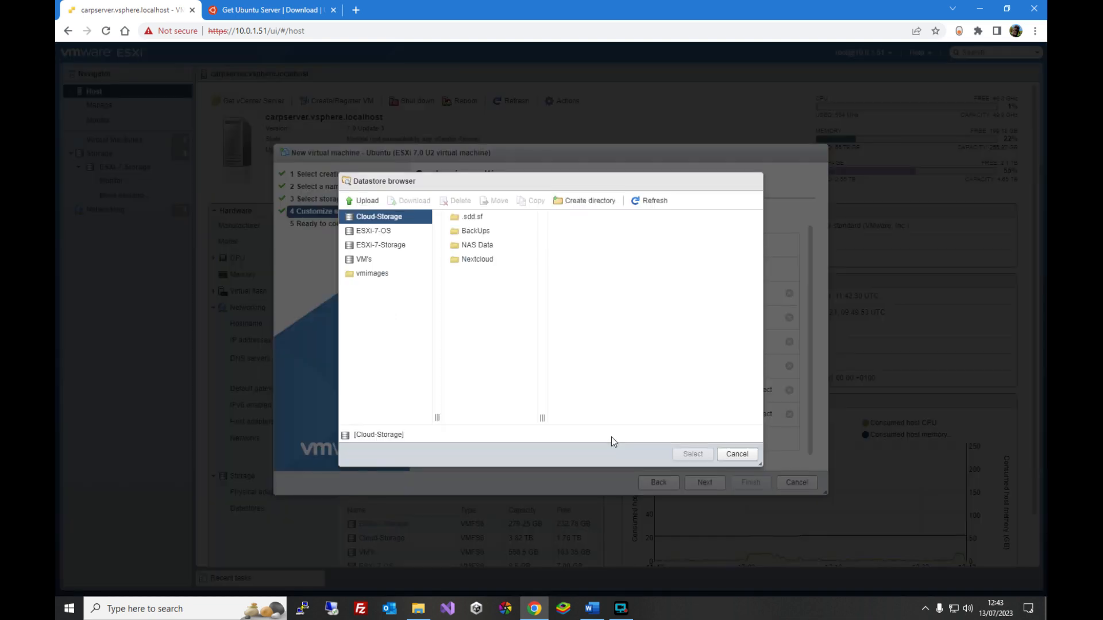
left_click(376, 247)
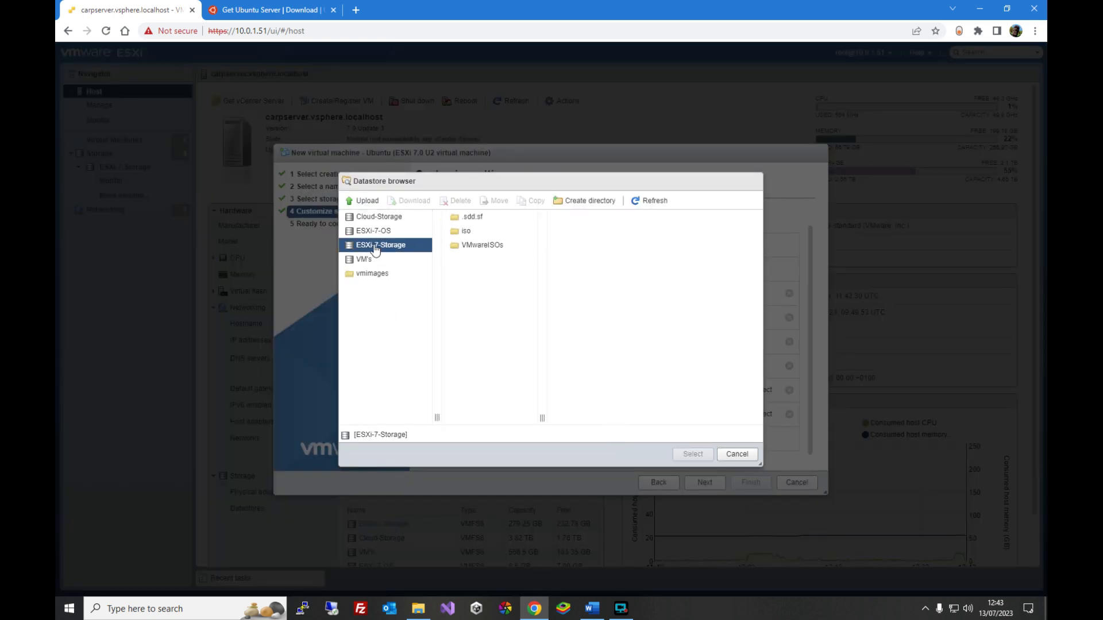
left_click(467, 232)
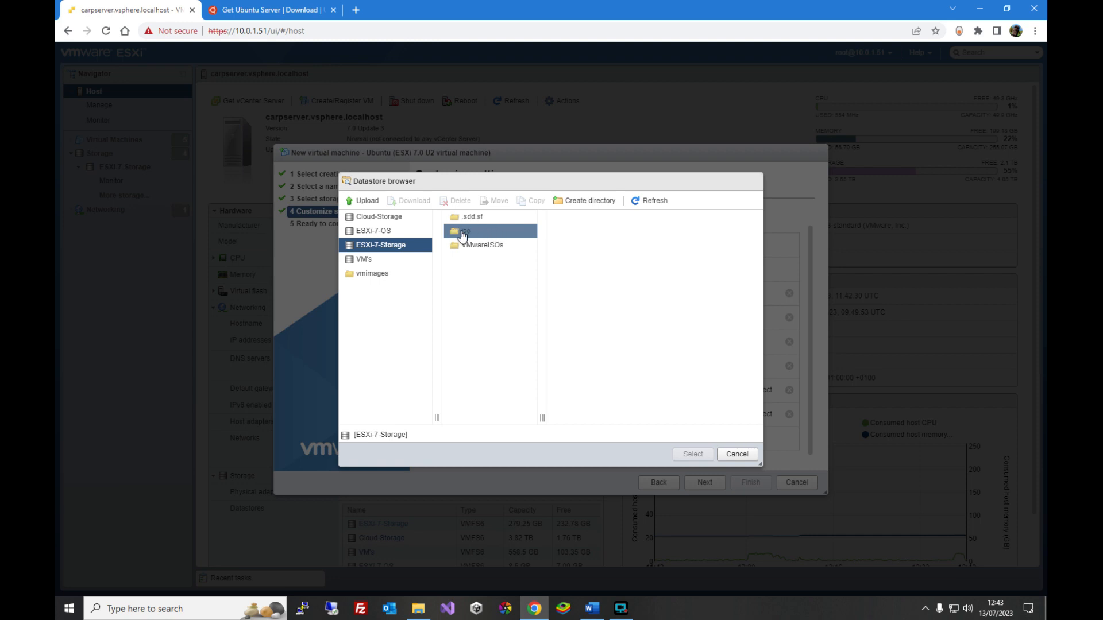
left_click(587, 221)
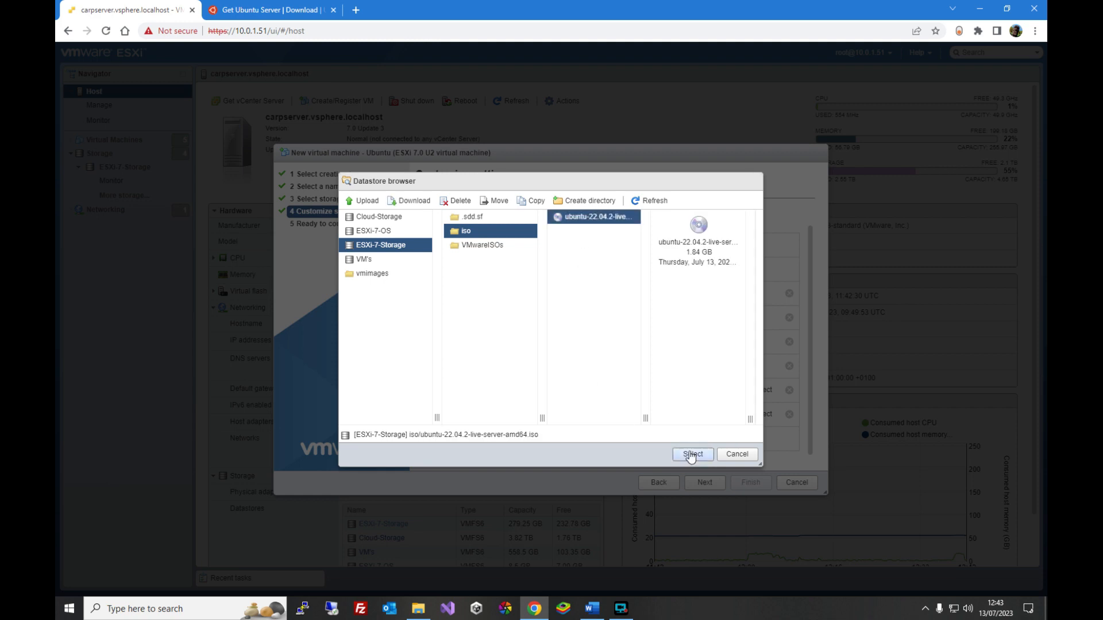
left_click(693, 454)
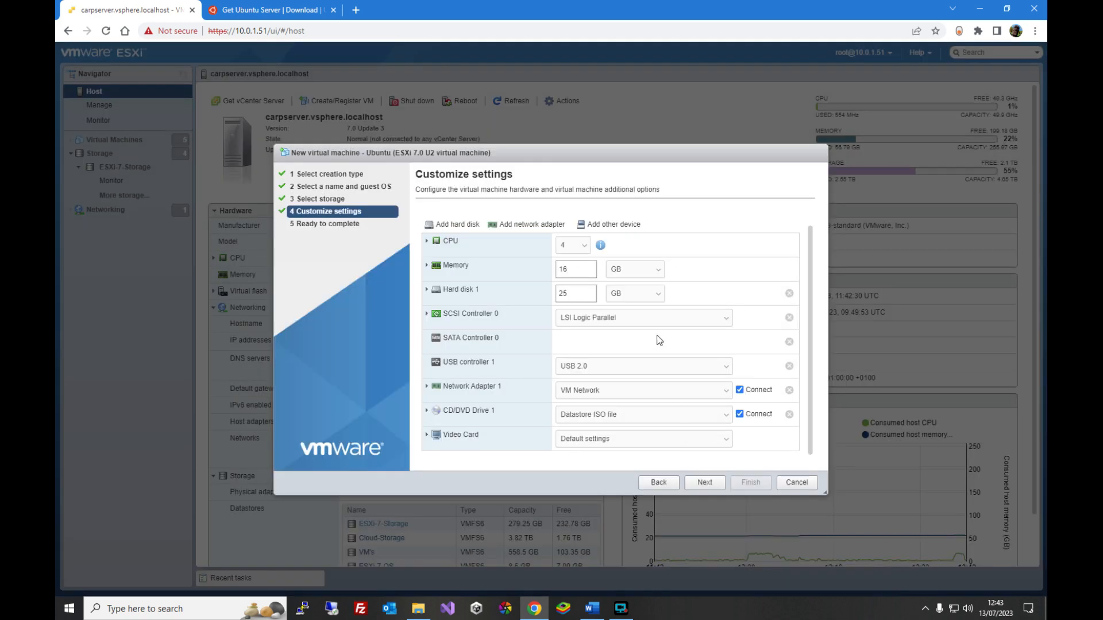
- Review the settings, finish creating the virtual machine and open the virtual machines list
left_click(704, 483)
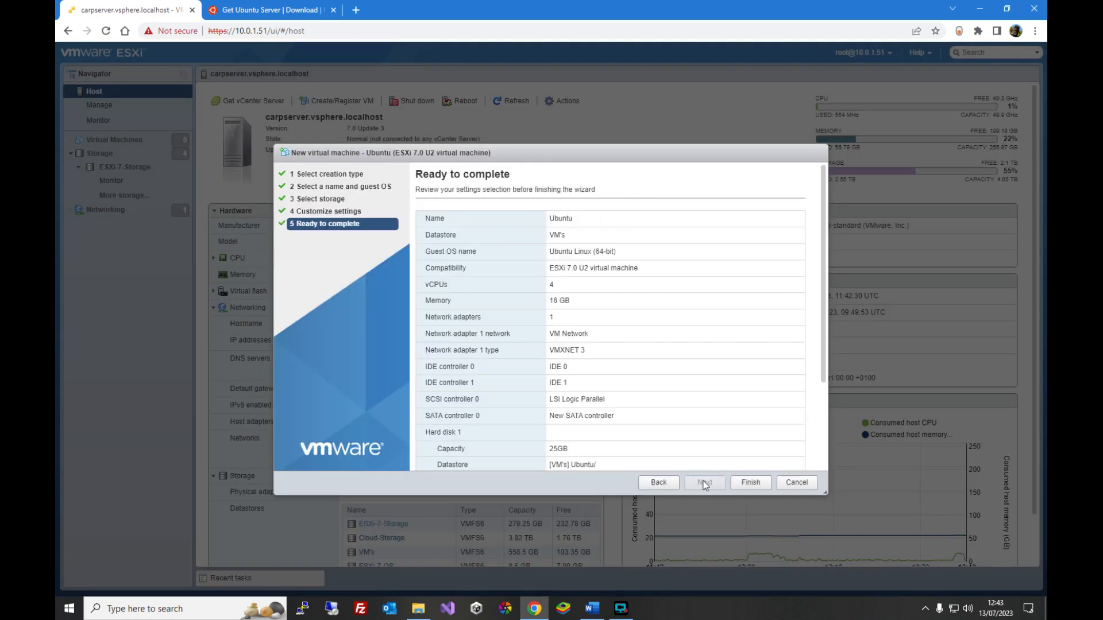
scroll(688, 348, "down", 2)
scroll(688, 348, "up", 2)
scroll(688, 348, "up", 1)
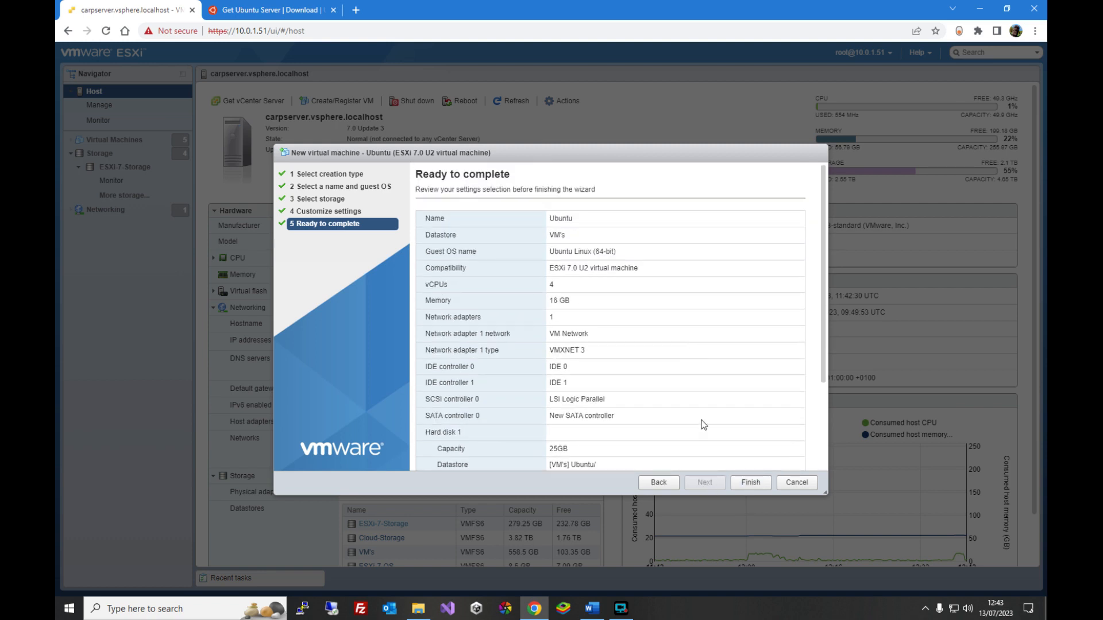
left_click(751, 484)
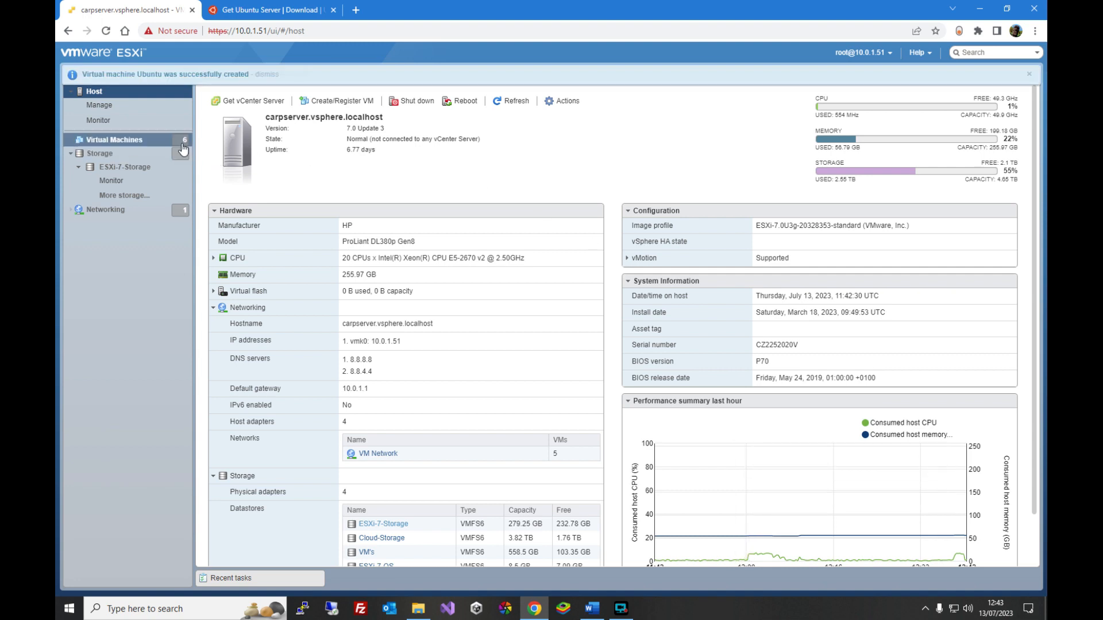
left_click(105, 142)
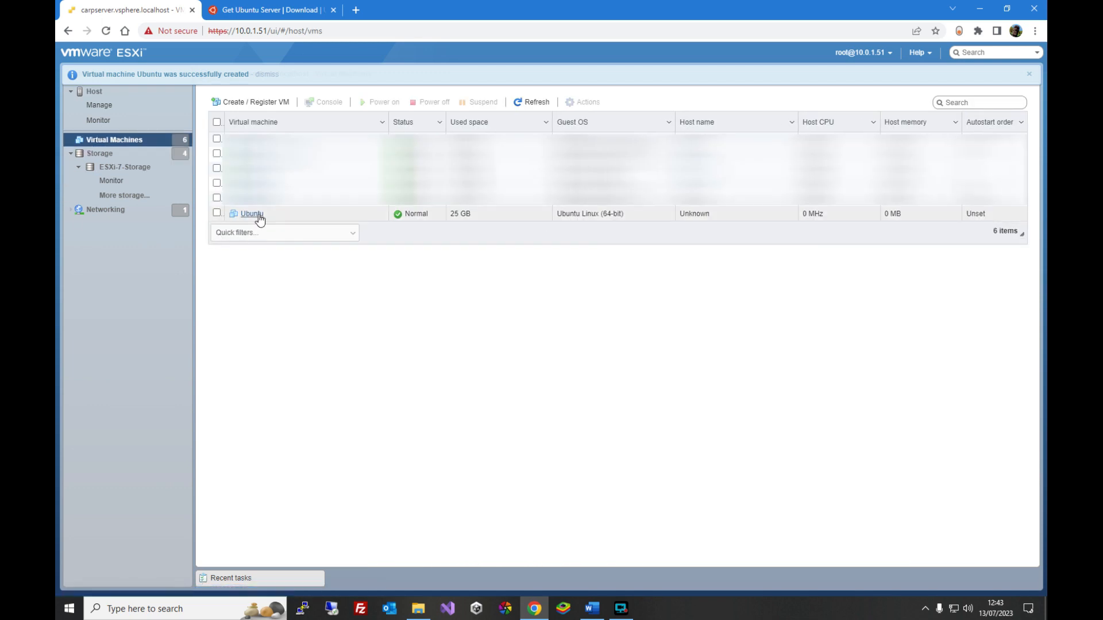
- Open the Ubuntu virtual machine and power it on
left_click(253, 215)
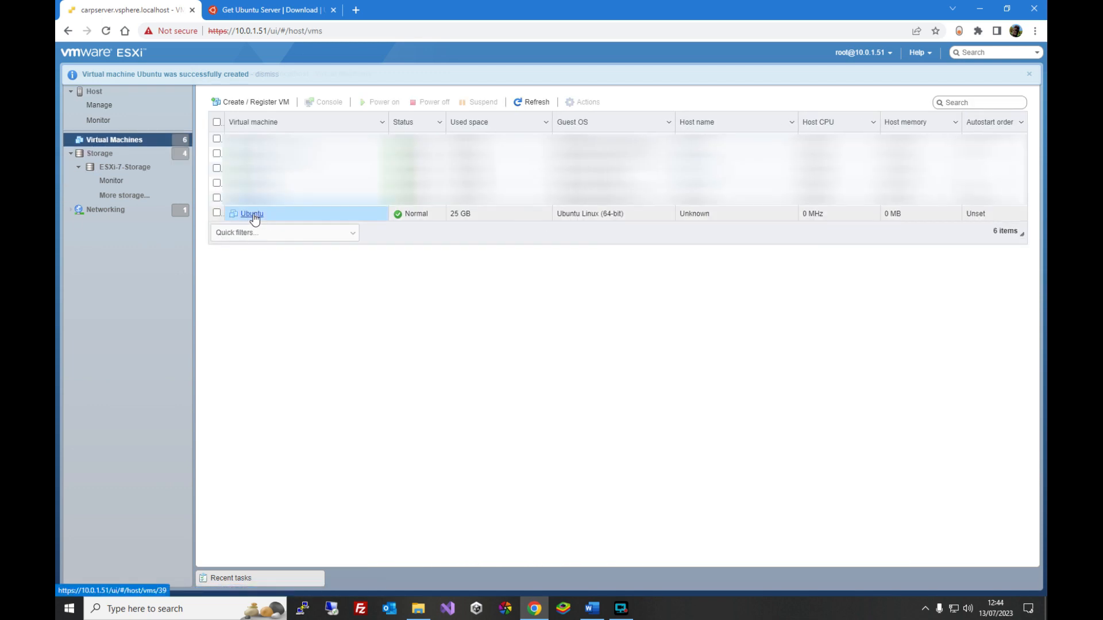
left_click(253, 215)
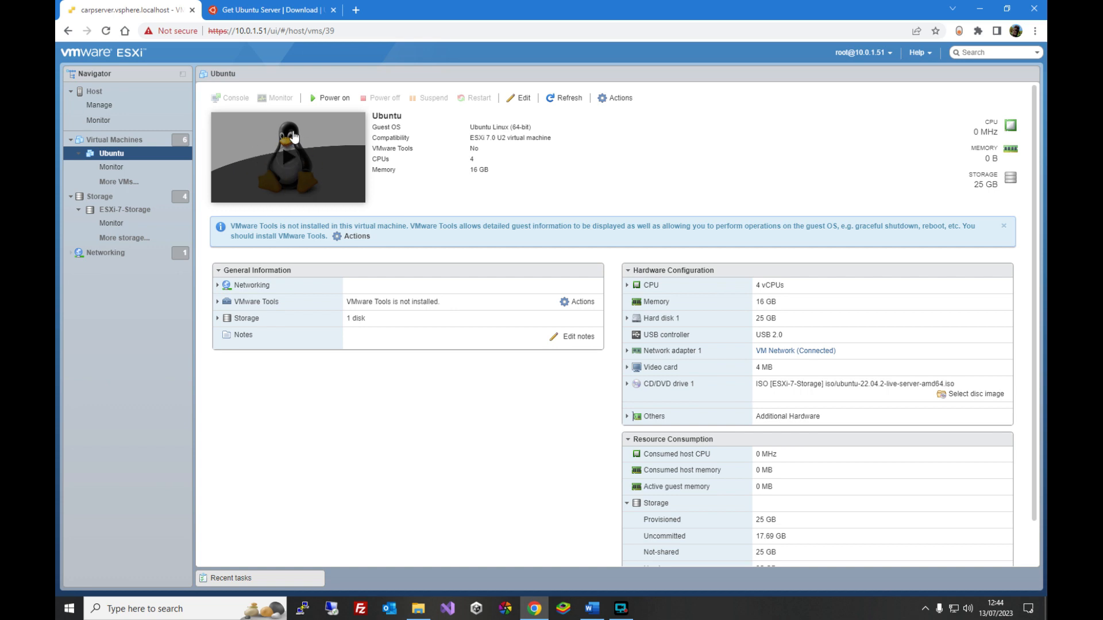
left_click(329, 102)
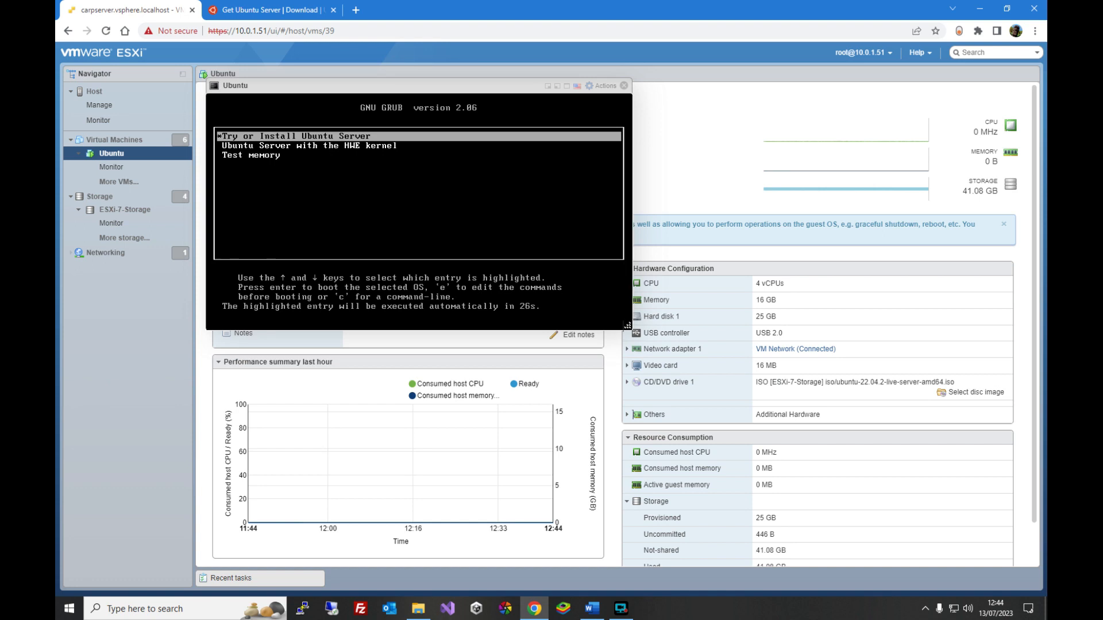
- Boot Try or Install Ubuntu Server and choose English (UK) as the installer language
key("Return")
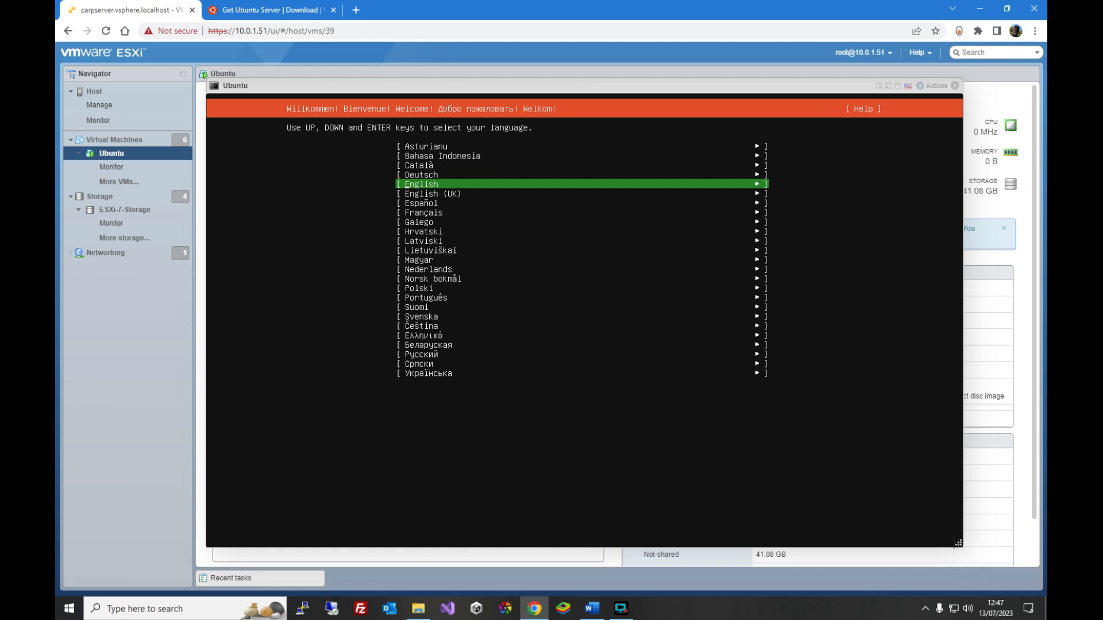
key("Down")
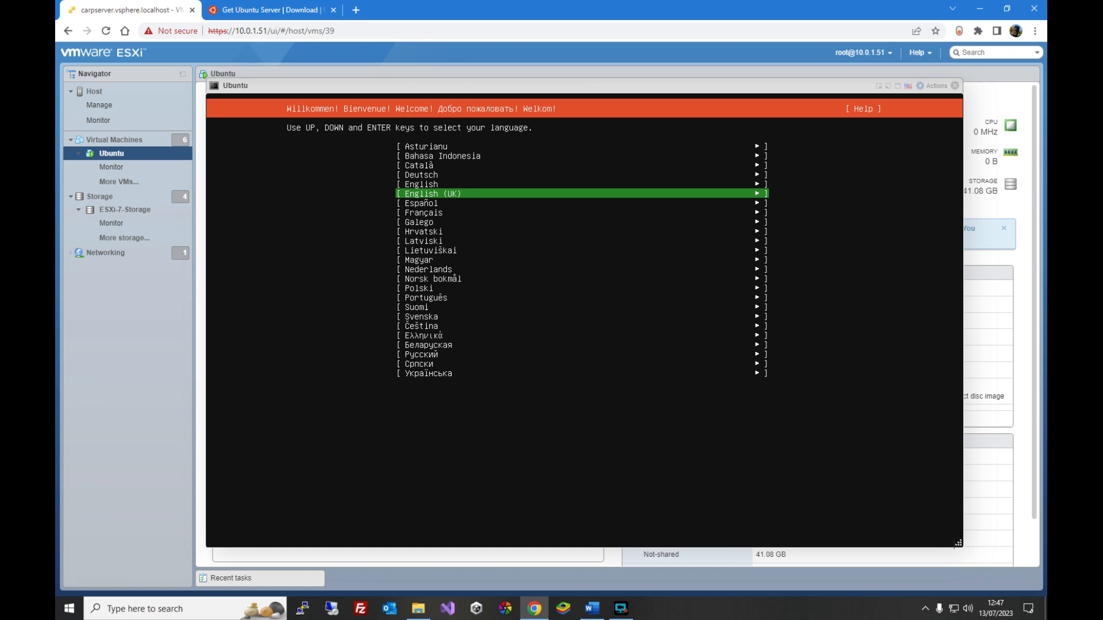
key("Return")
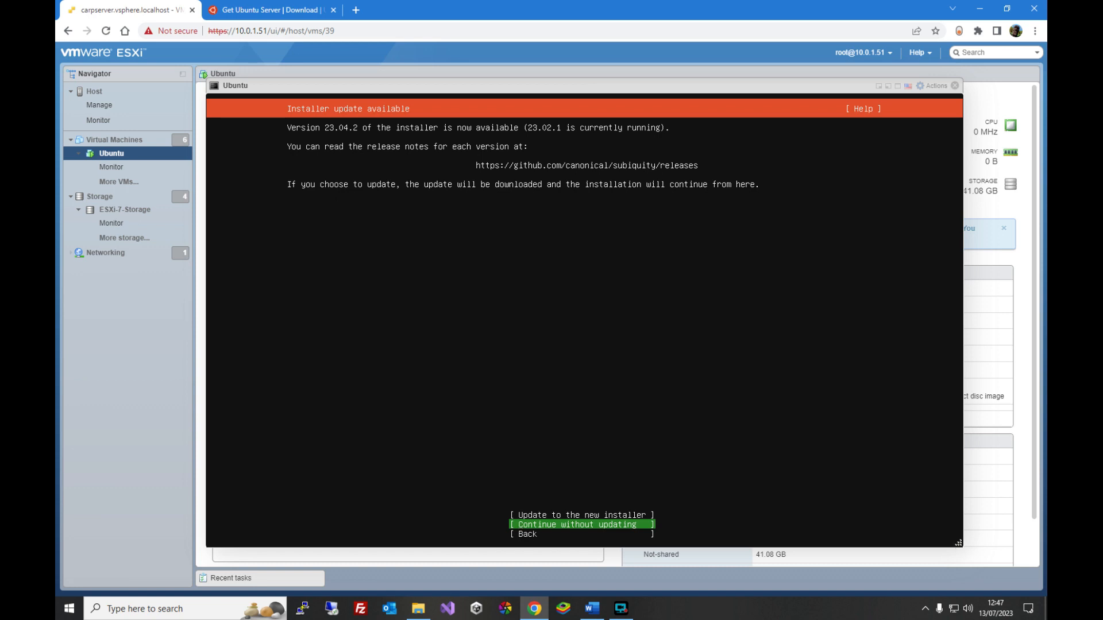
- Update to the new installer and accept the English (UK) keyboard layout
key("Up")
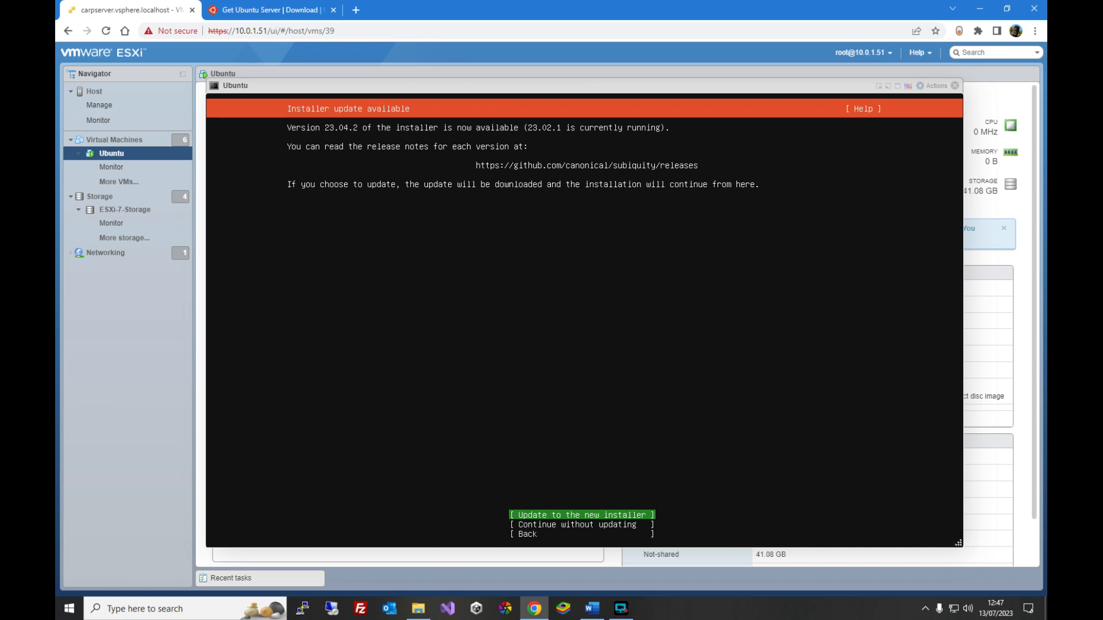
key("Return")
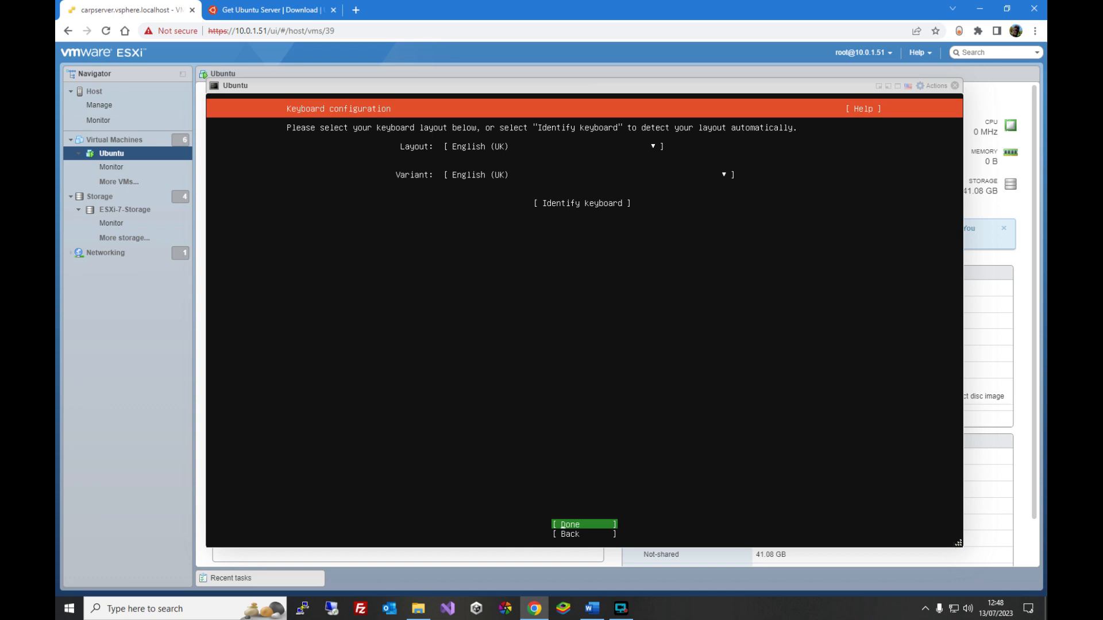
key("Return")
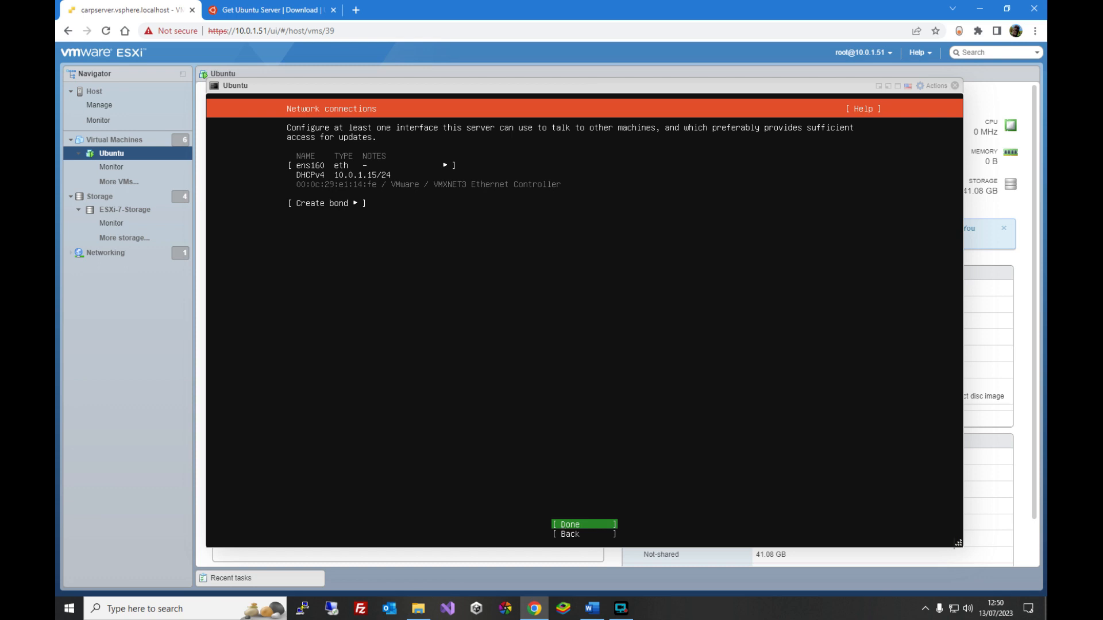
- Edit the ens160 interface's IPv4 settings and switch the method to Manual
key("Up")
key("Up")
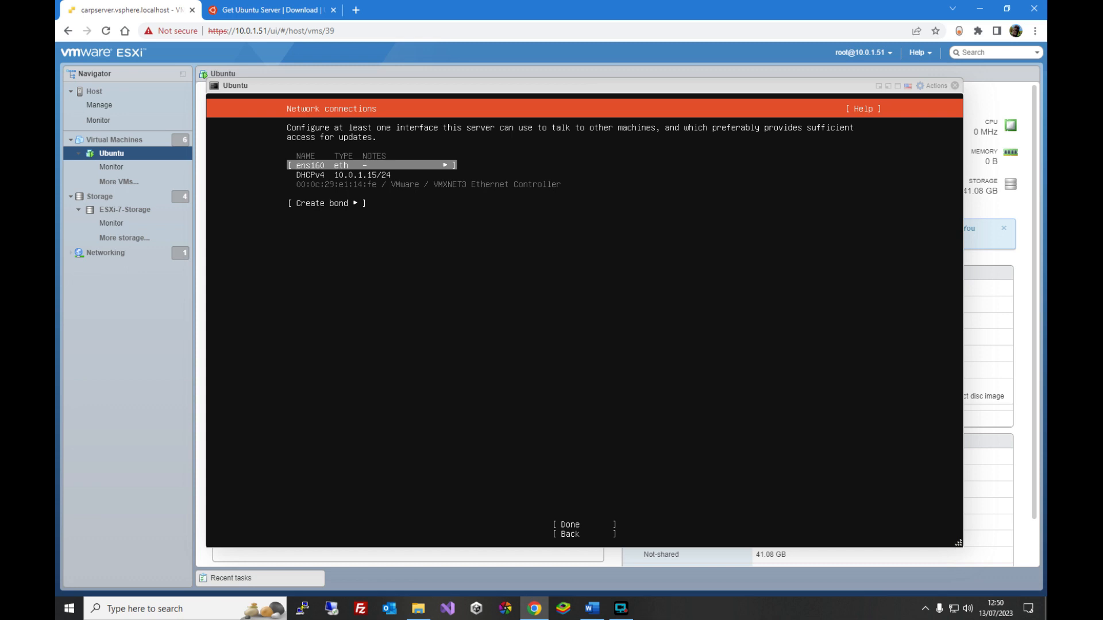
key("Return")
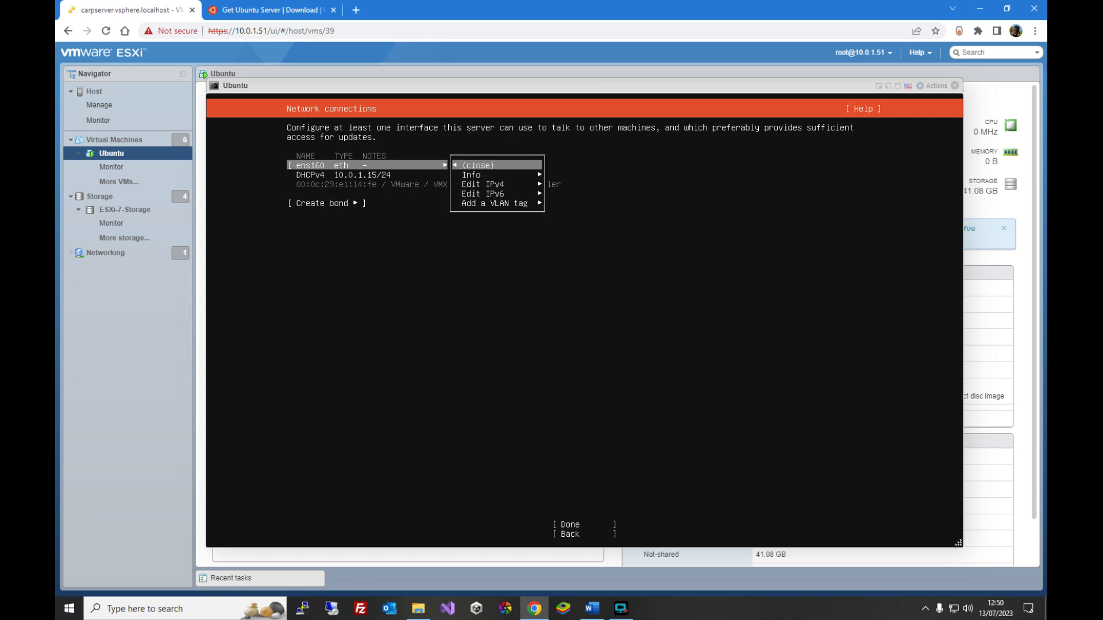
key("Down")
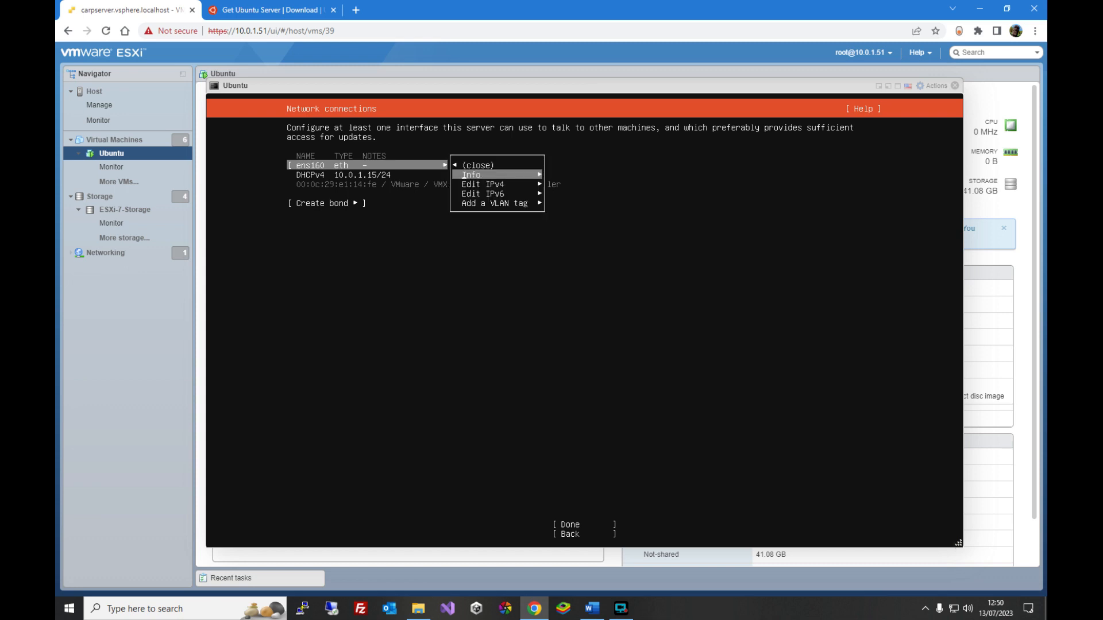
key("Down")
key("Return")
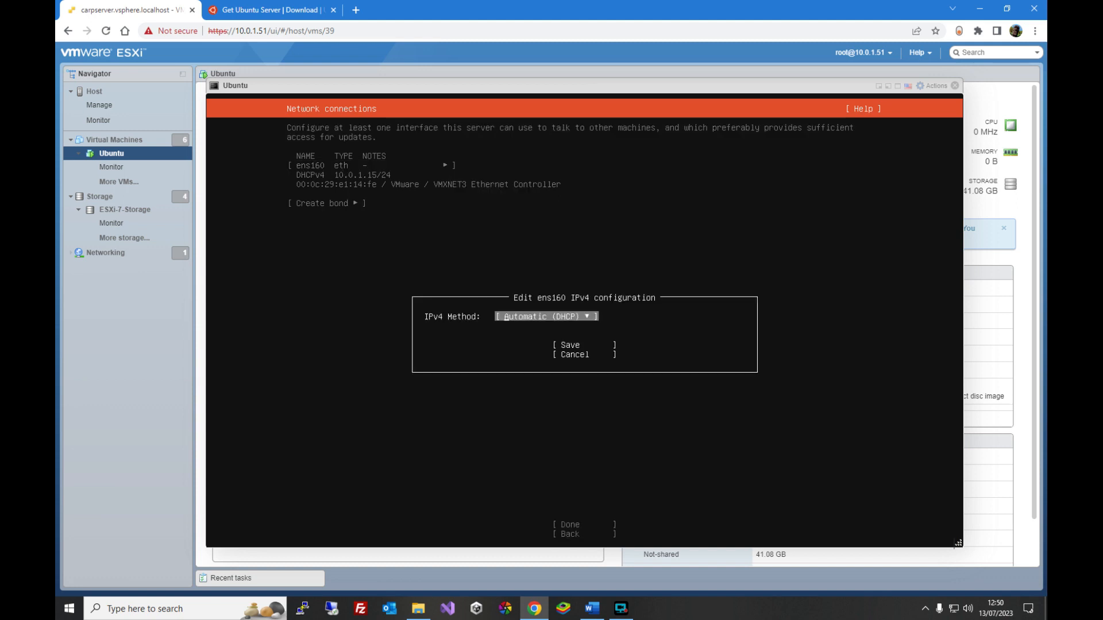
key("Return")
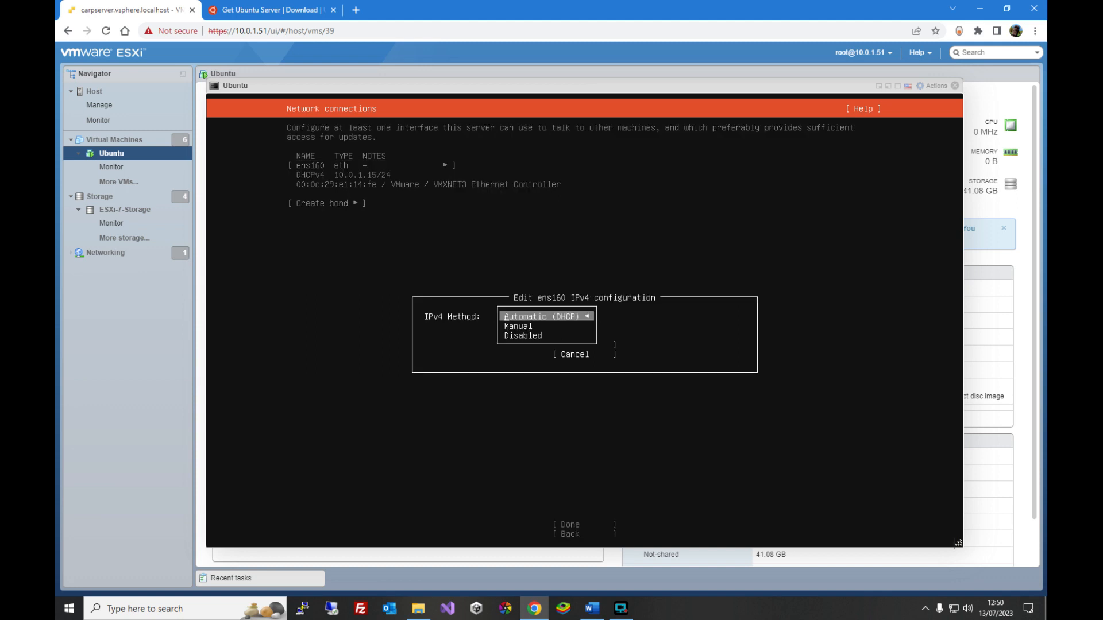
key("Down")
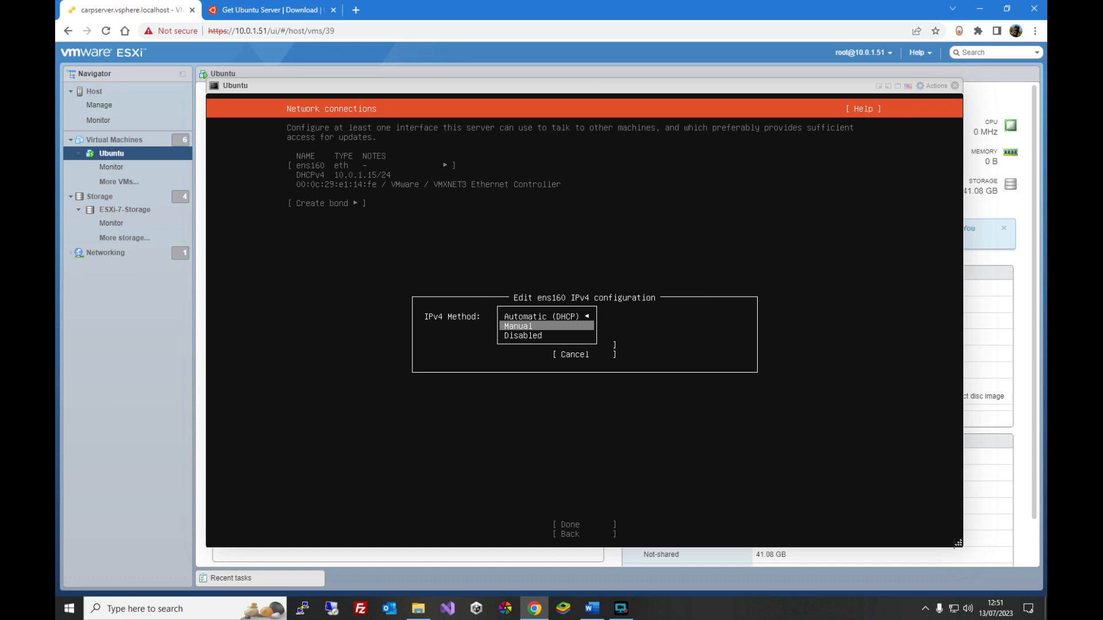
key("Return")
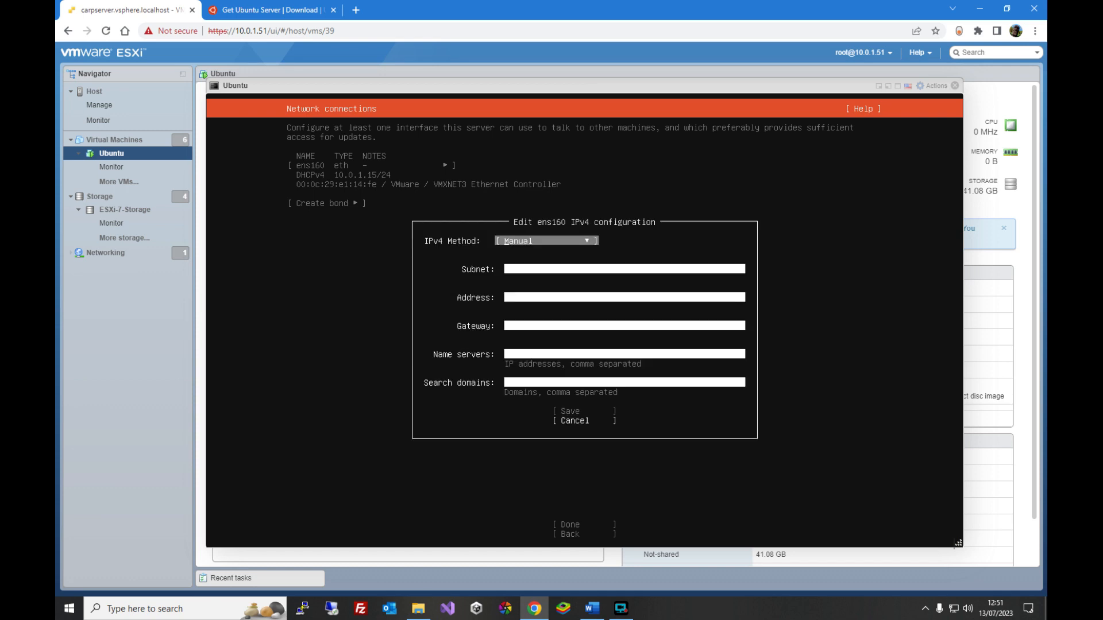
- Enter subnet 10.0.1.0/24, address 10.0.1.81 and gateway 10.0.1.1 for ens160
key("Tab")
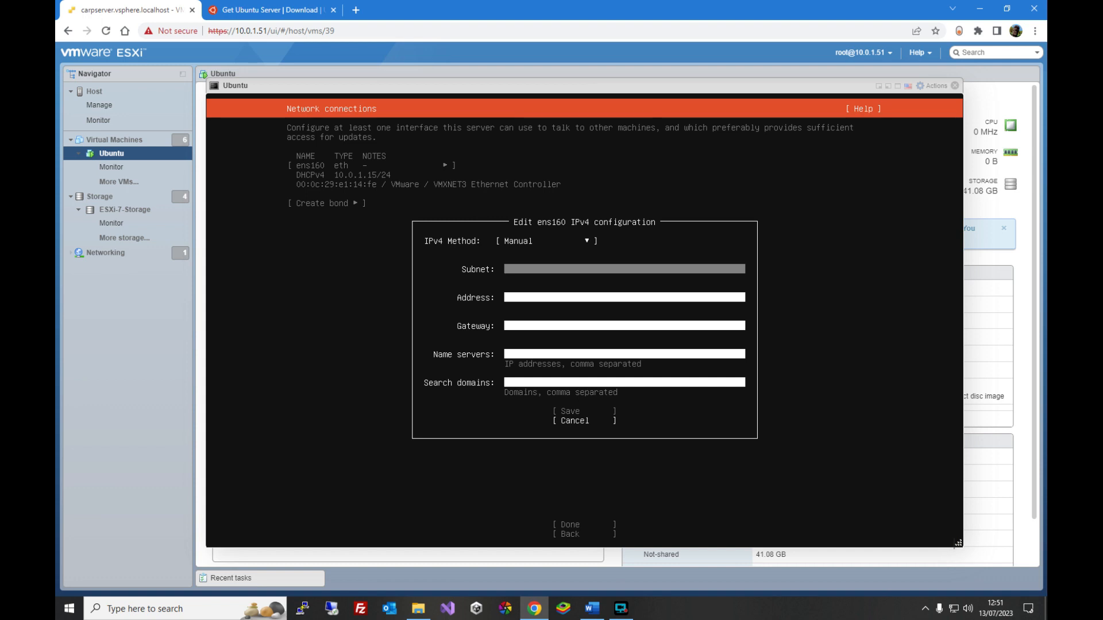
type("0.1.0/24")
key("Tab")
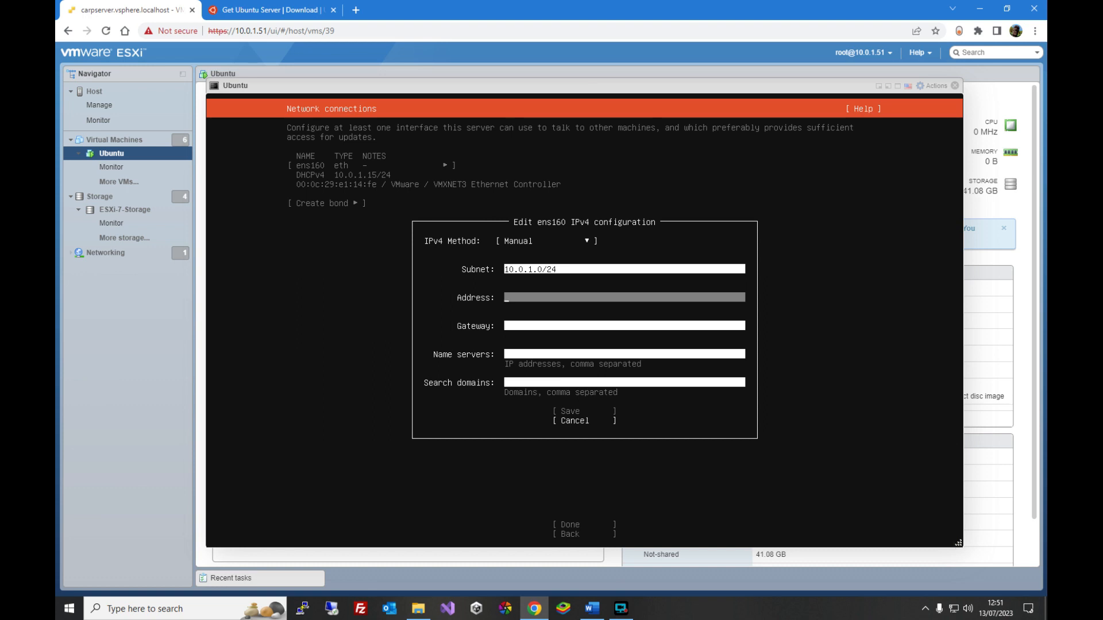
type("10.0.1.81")
key("Tab")
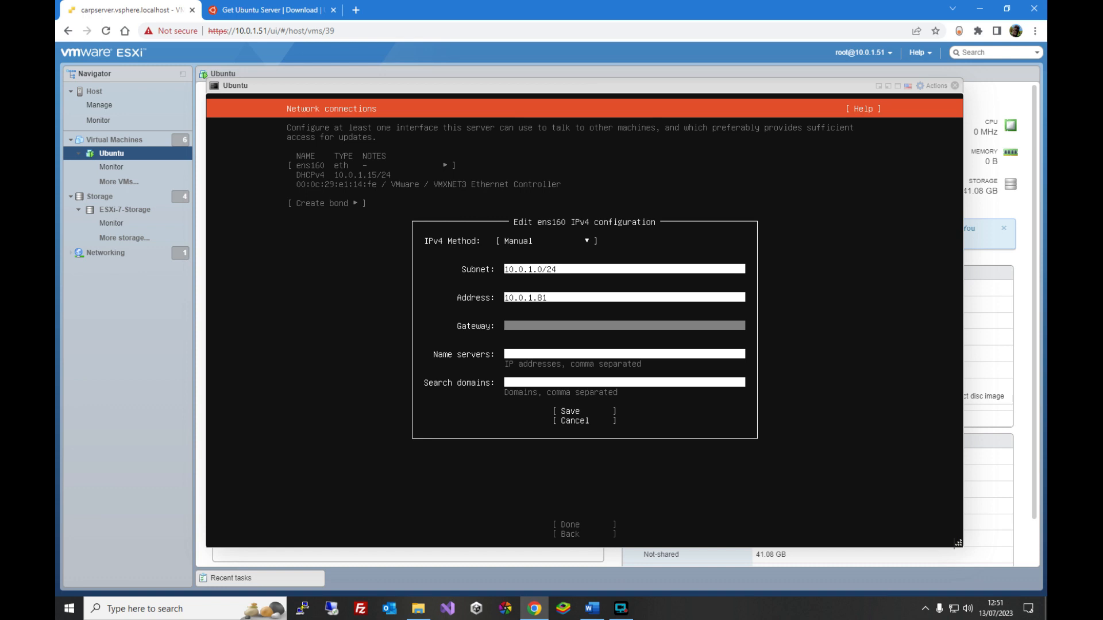
type("10.0.1.1")
key("Tab")
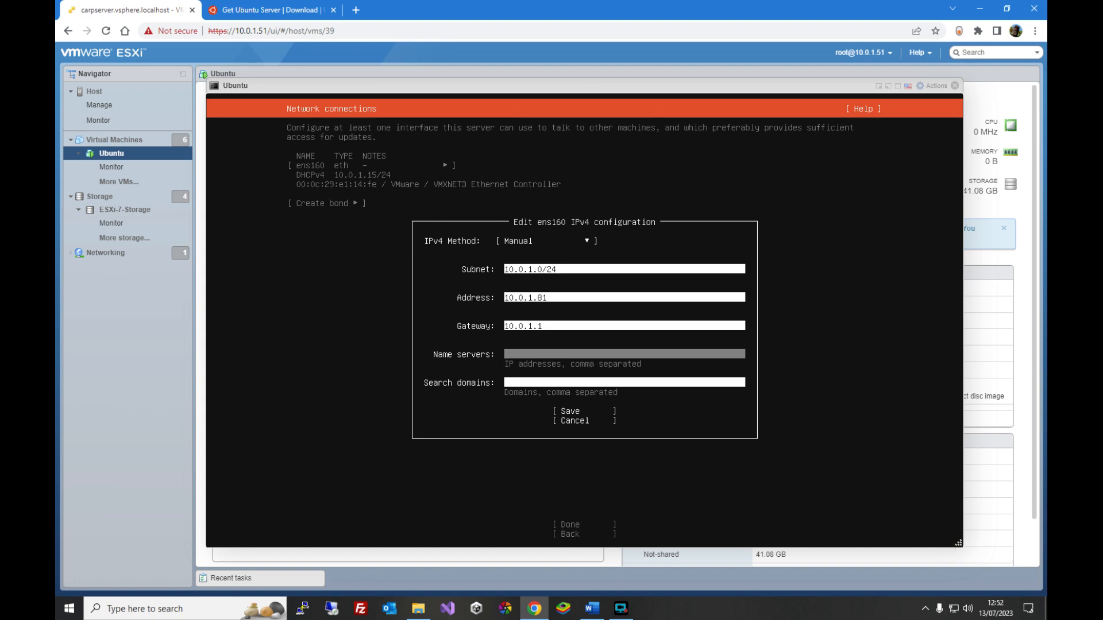
- Set the name servers to 8.8.8.8, 8.8.4.4, 1.1.1.1 and save the IPv4 configuration
type("8.8.8.8, 8.8.4.")
type("4, 1.1.1.1")
left_click(625, 383)
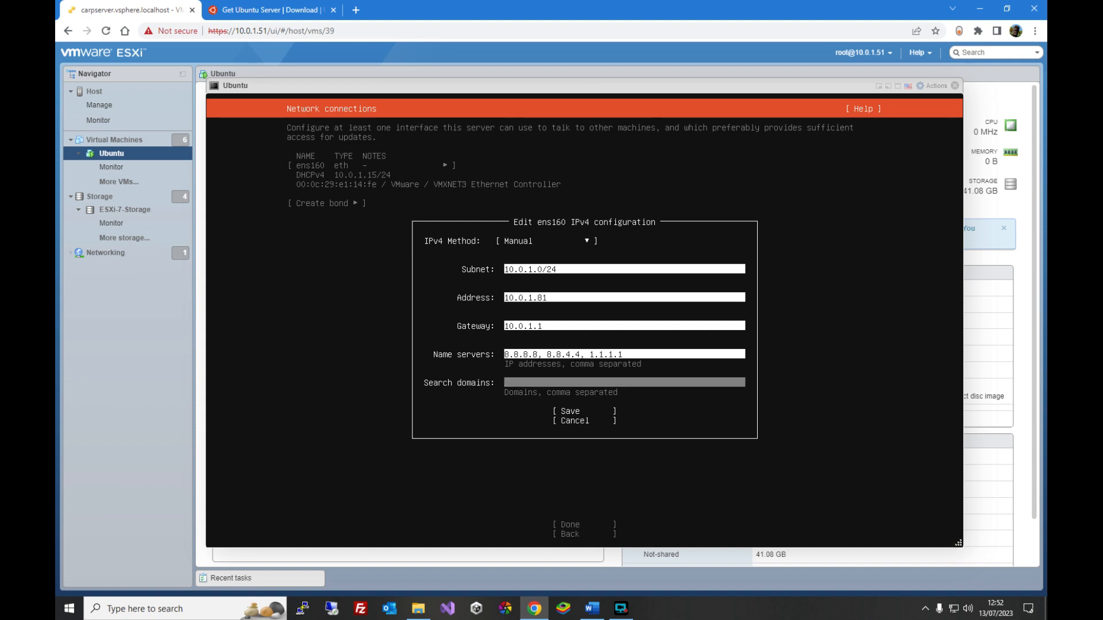
key("Tab")
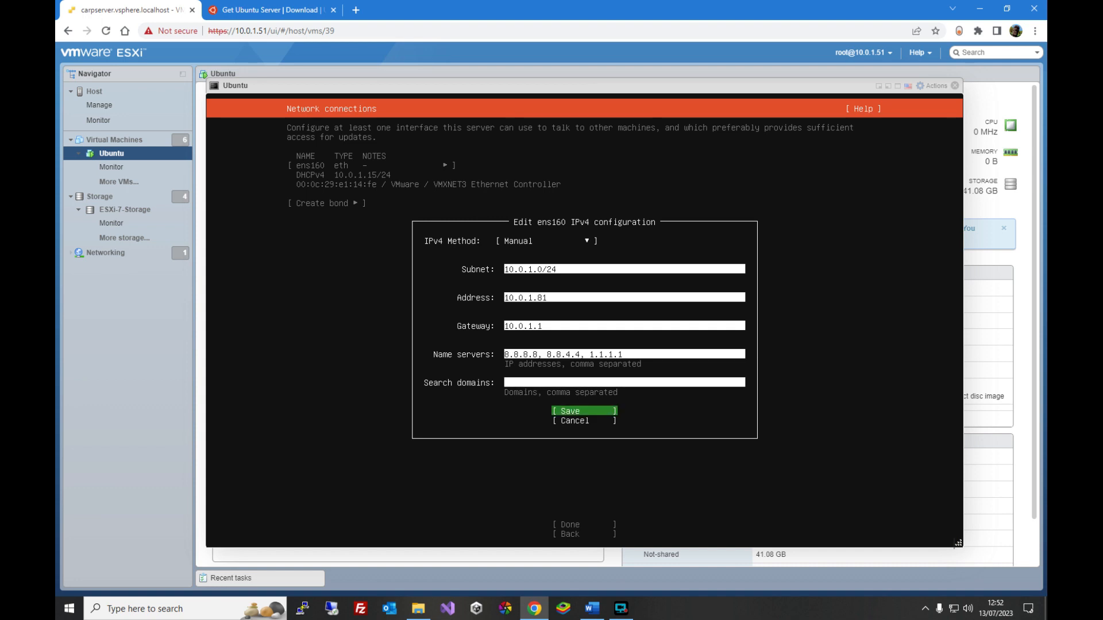
key("Return")
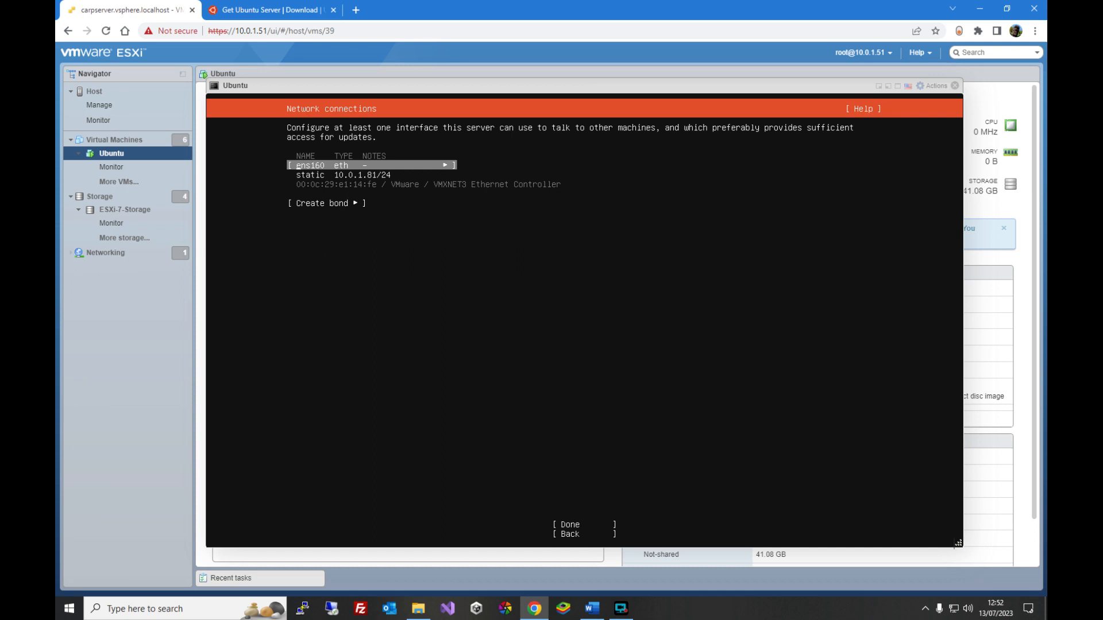
- Finish the network settings, leave the proxy blank and accept the default archive mirror
key("Down")
key("Down")
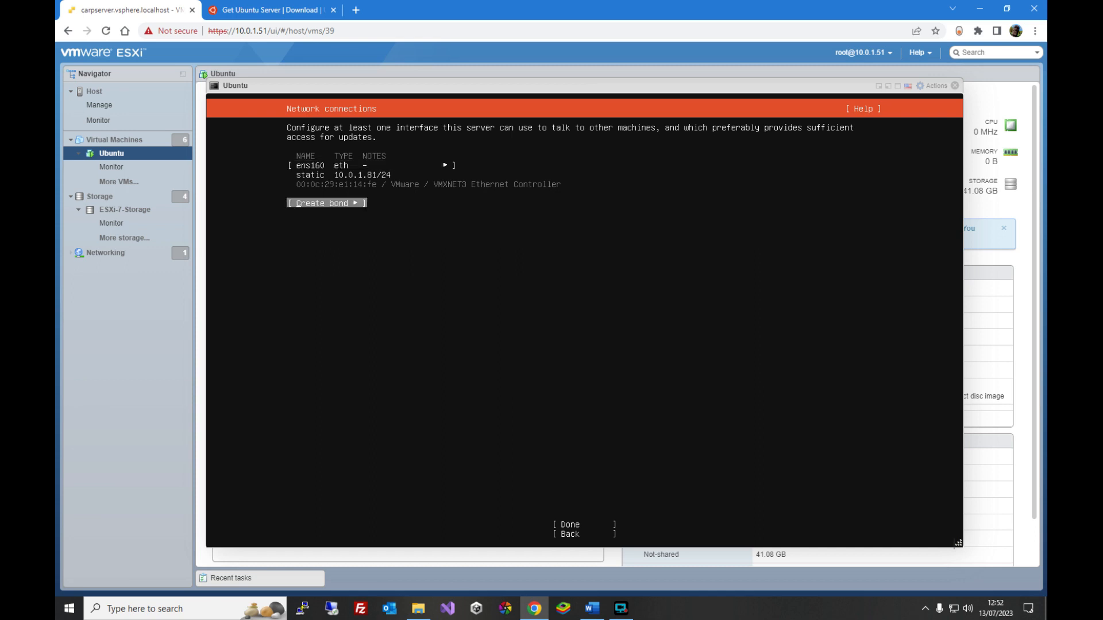
key("Return")
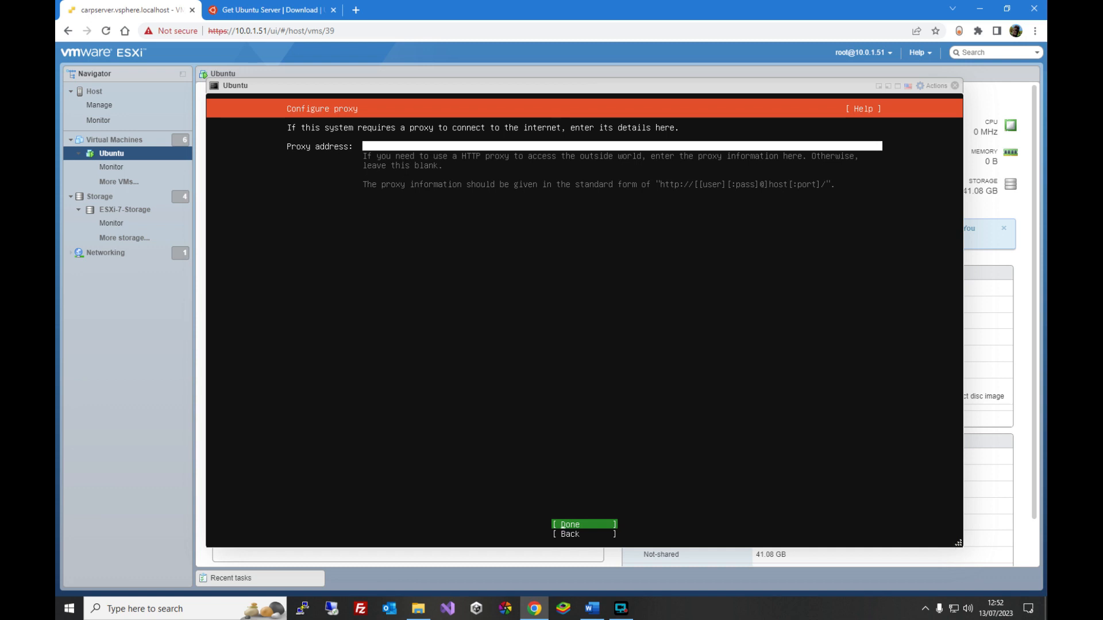
key("Return")
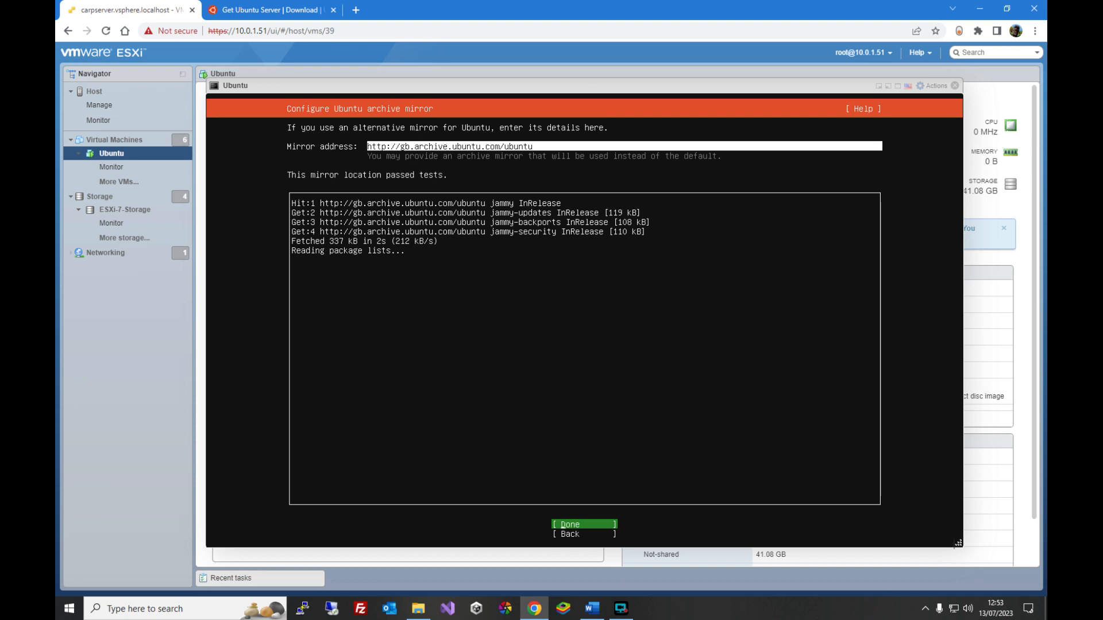
key("Return")
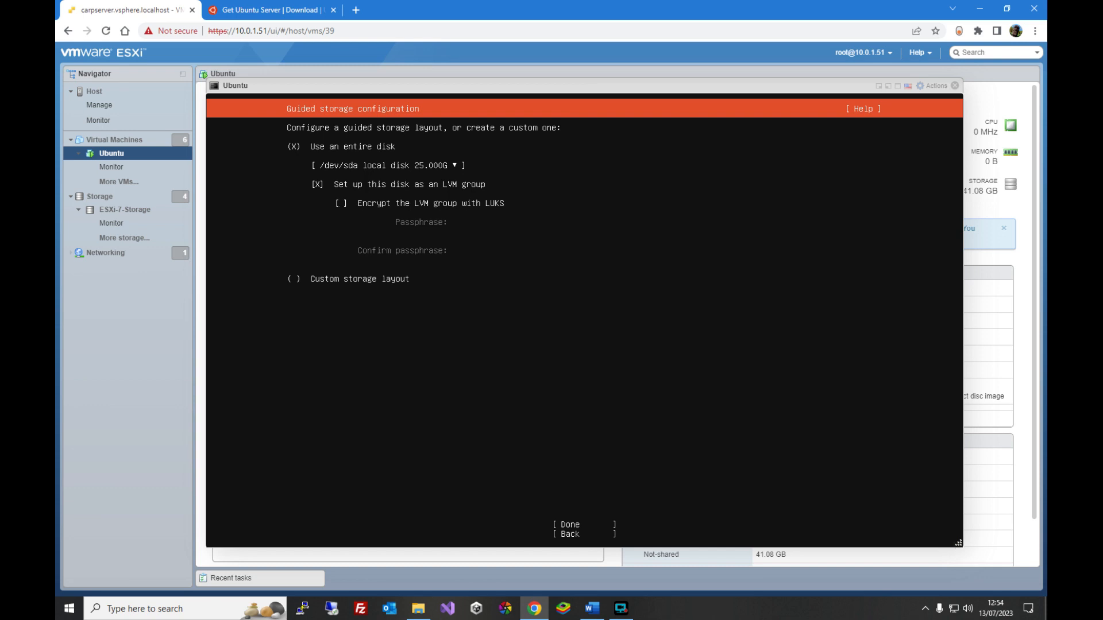
- Accept the guided entire-disk LVM storage layout and confirm continuing with the installation
left_click(585, 525)
key("Return")
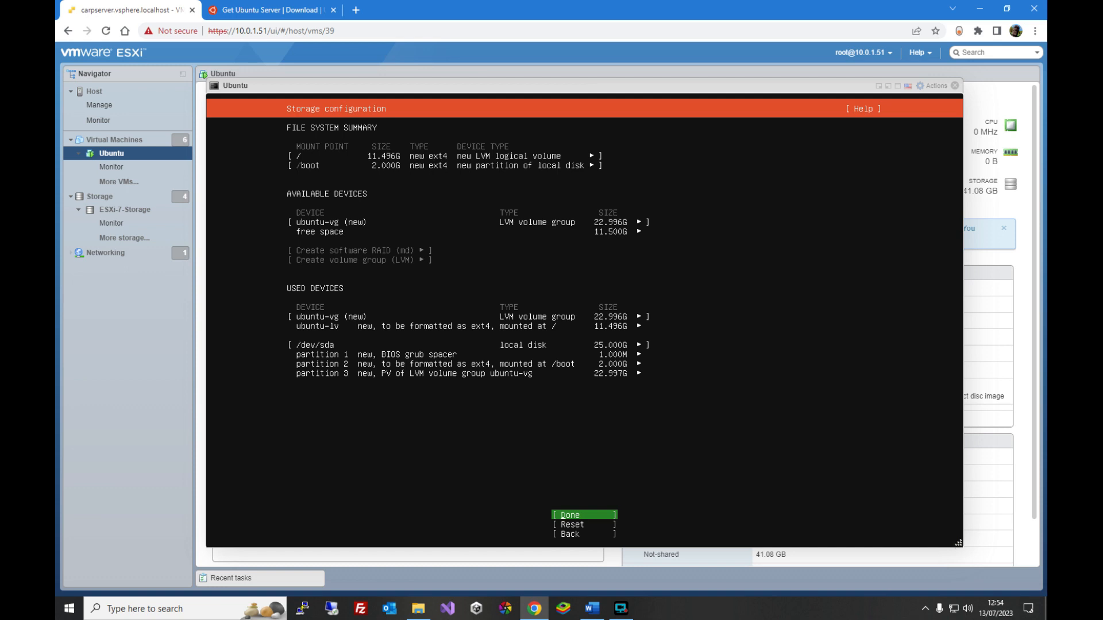
key("Return")
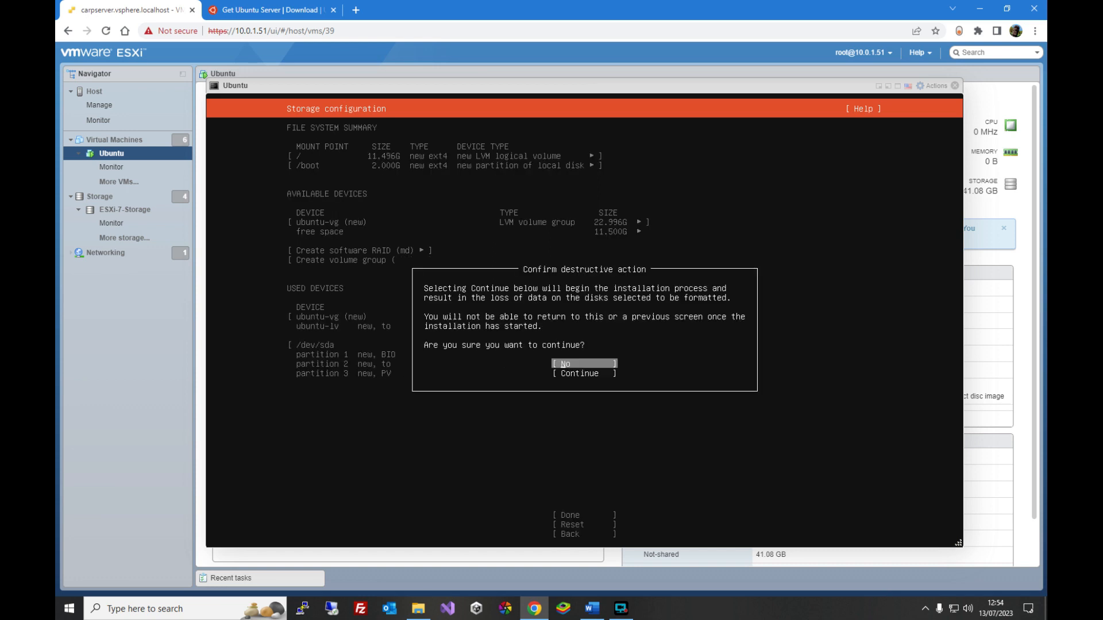
key("Down")
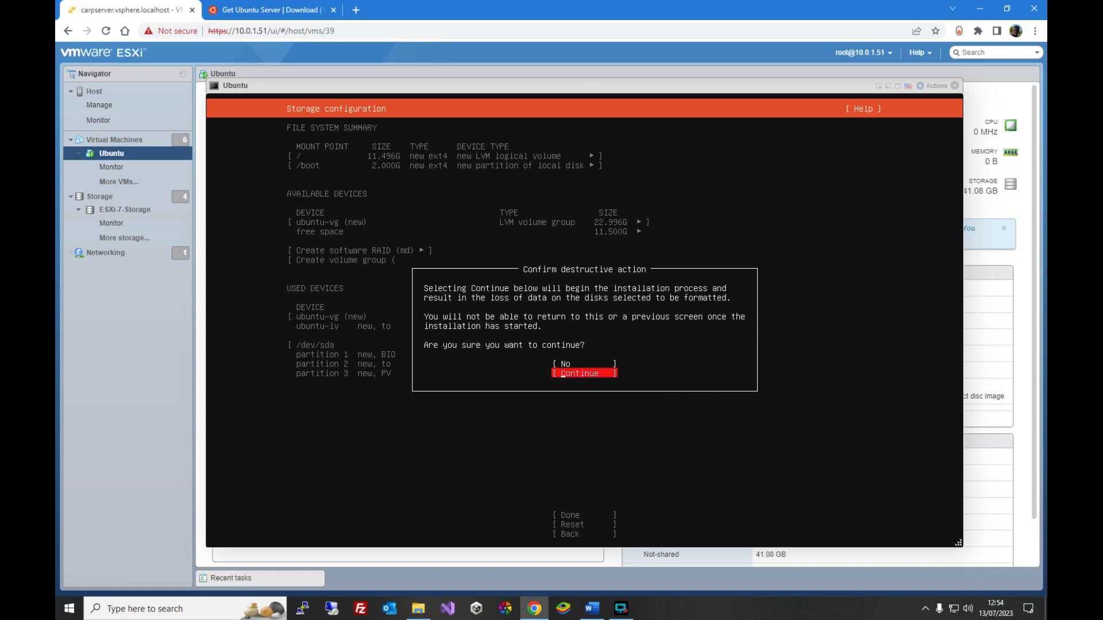
key("Return")
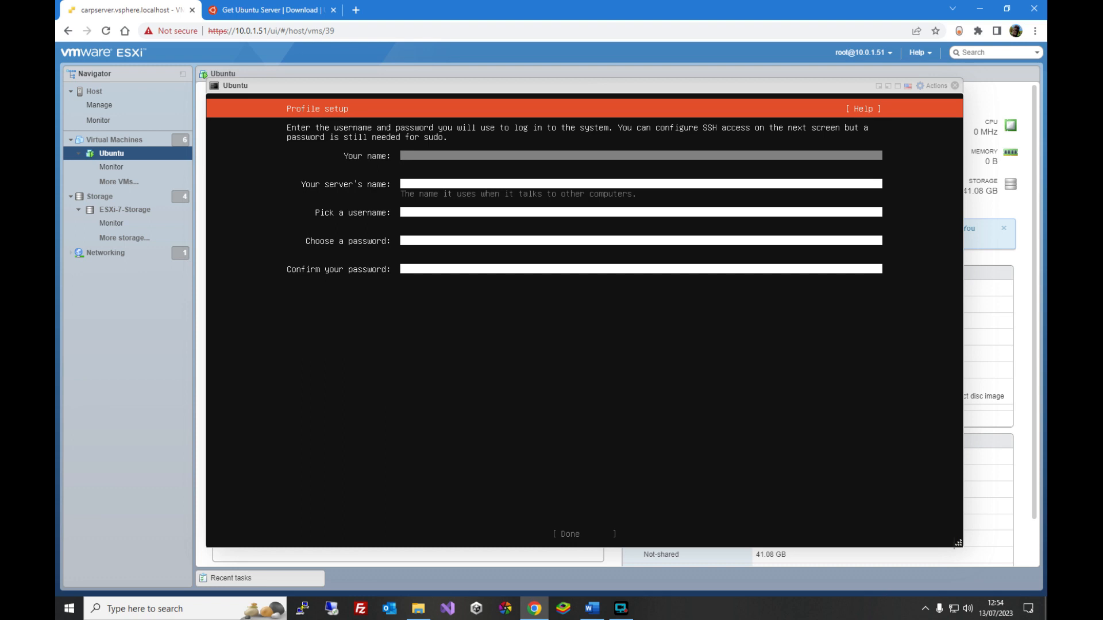
- Enter the user's full name and set the server's name to ubuntu
type("Simon")
key("Tab")
key("shift+u")
type("buntu")
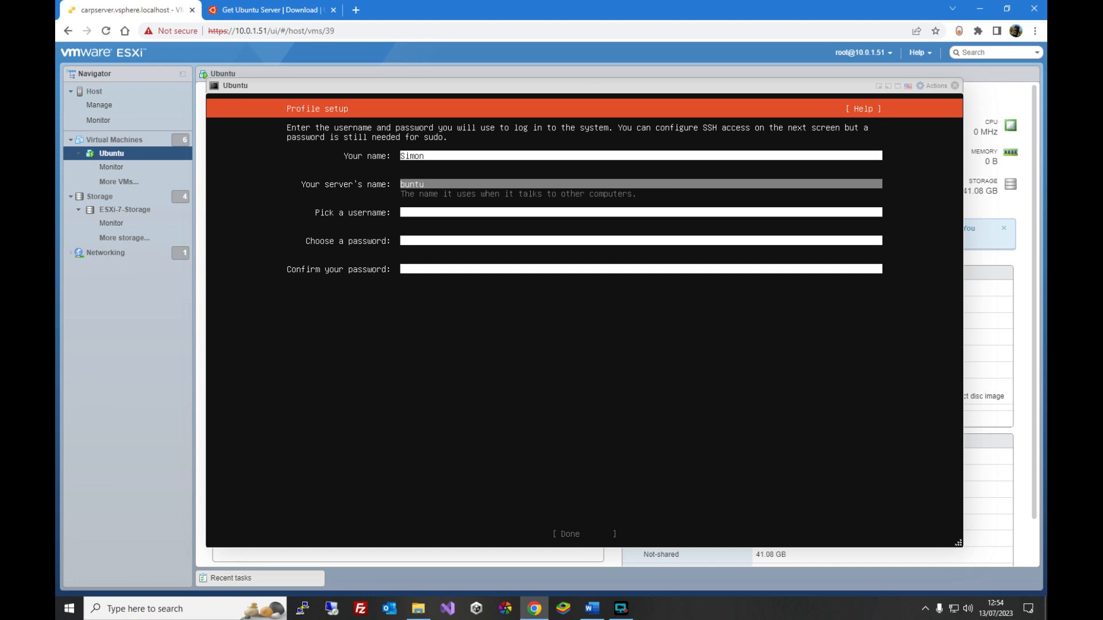
key("BackSpace")
key("BackSpace")
key("BackSpace")
key("BackSpace")
type("ubun")
key("Tab")
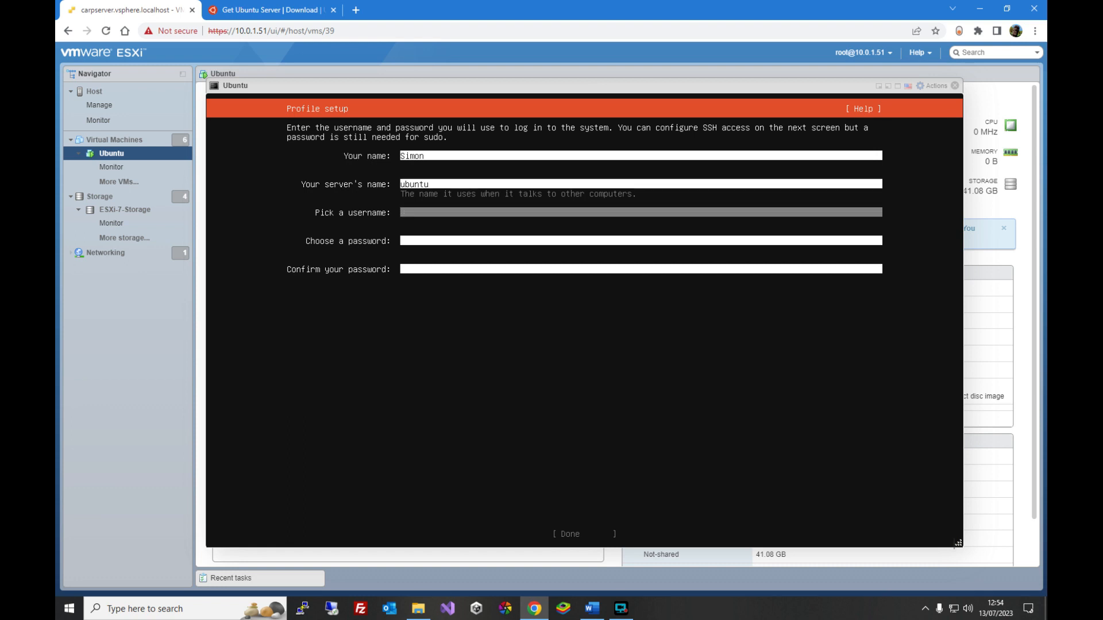
- Pick the login username and type the account password
type("simon")
key("Tab")
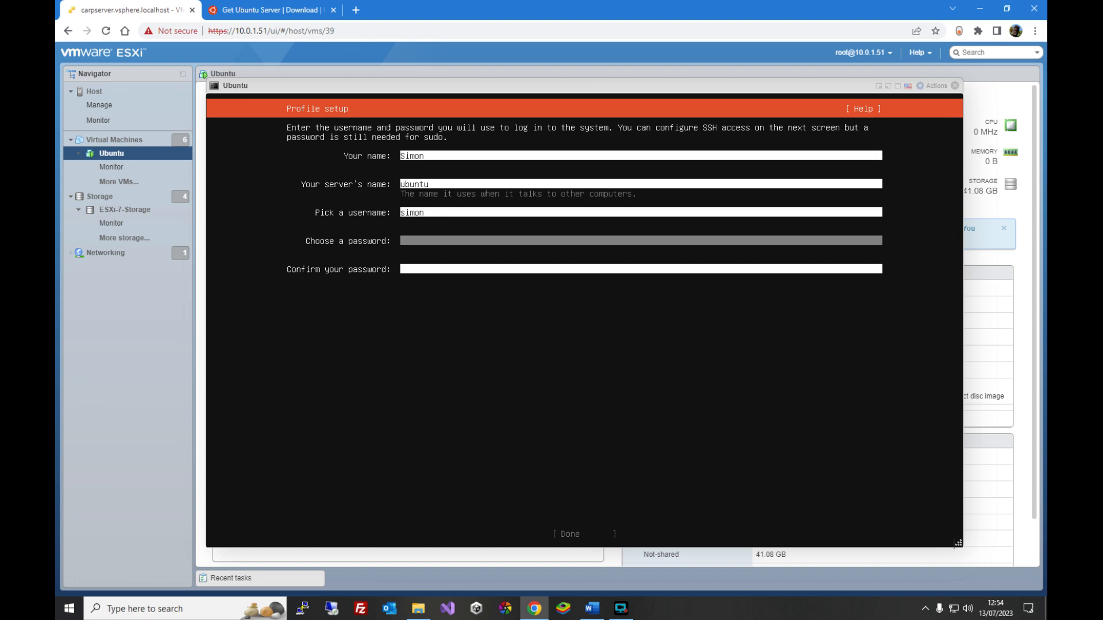
type("**********")
key("Tab")
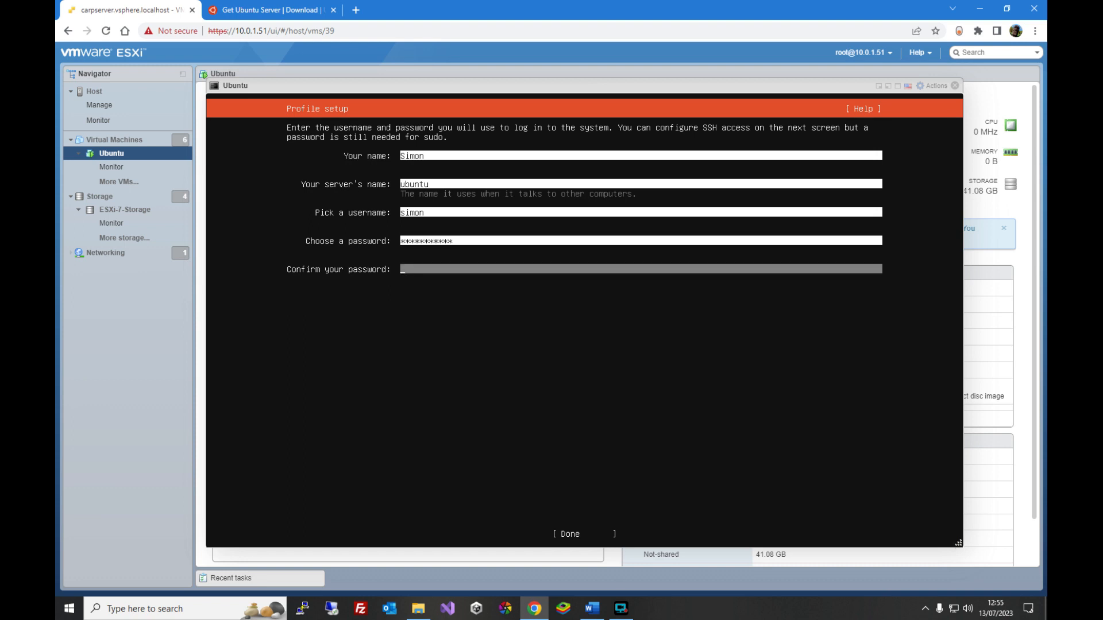
- Confirm the account password and finish the profile setup
type("********")
key("Tab")
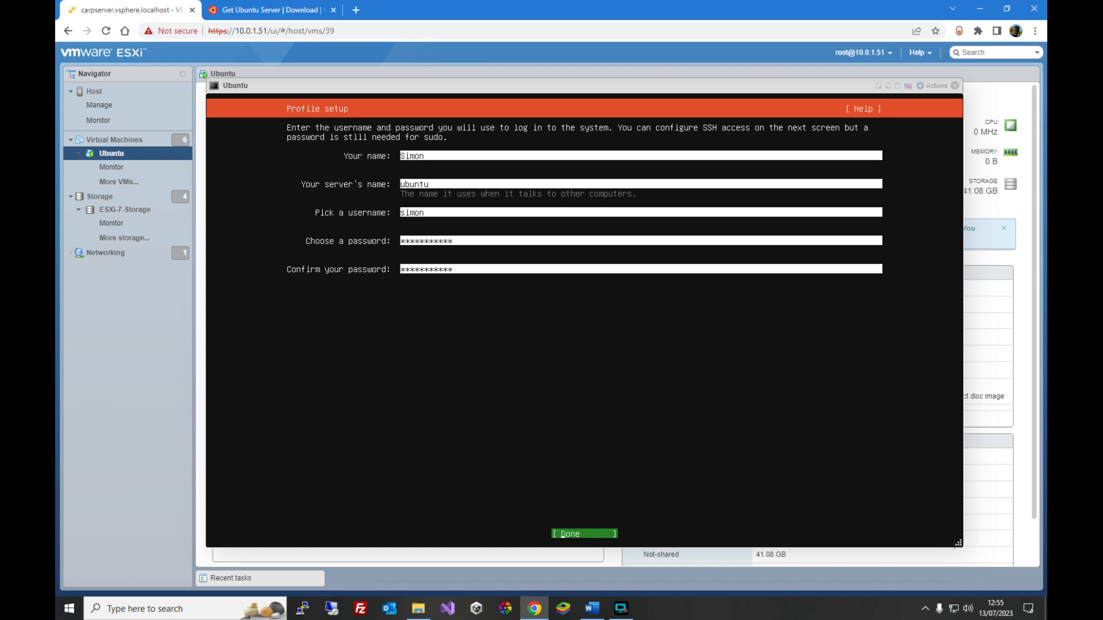
key("Return")
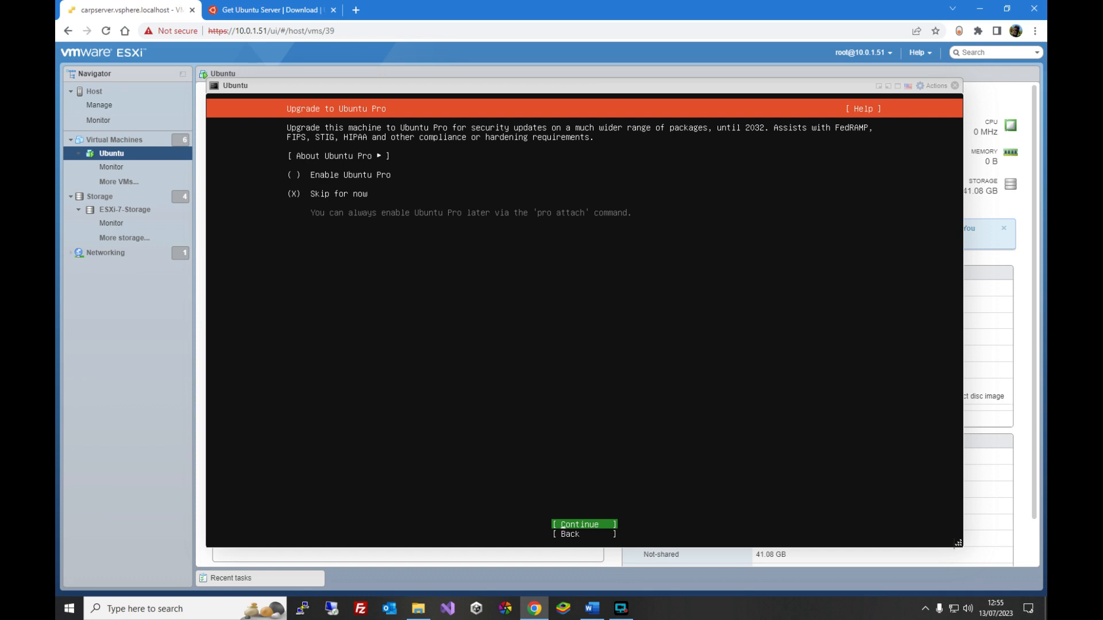
- Skip Ubuntu Pro, then enable installing the OpenSSH server and finish the SSH setup
key("Return")
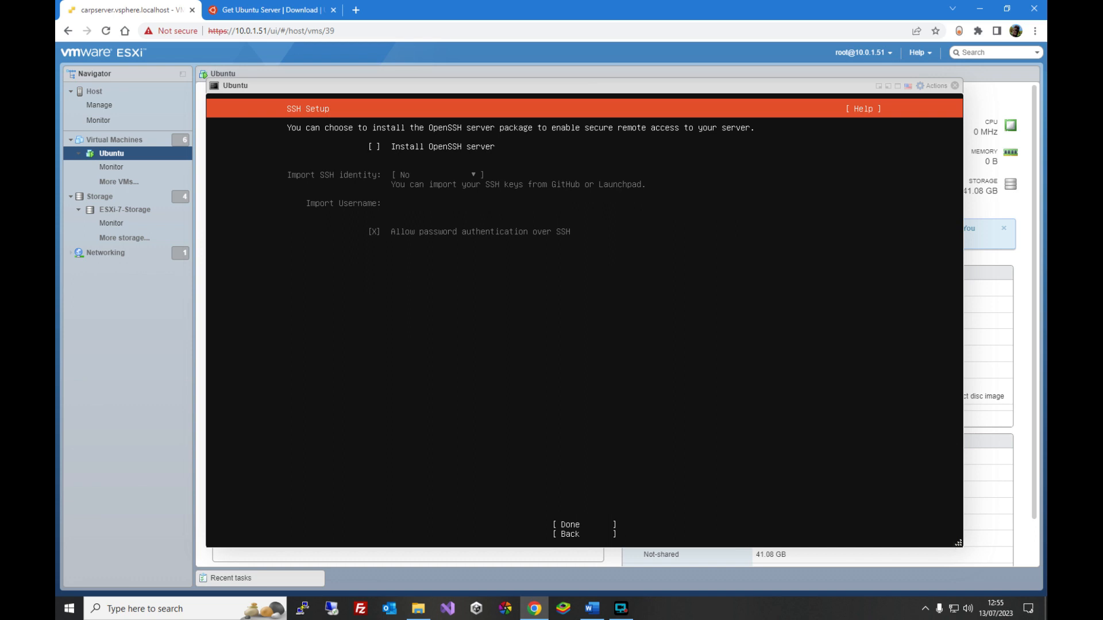
key("space")
key("Tab")
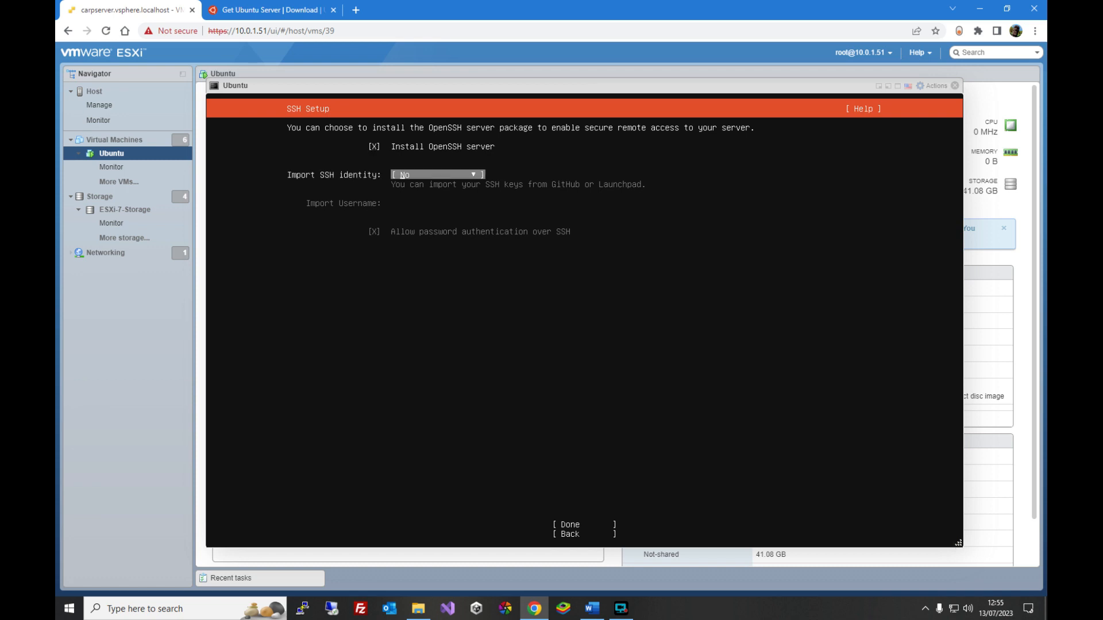
key("Tab")
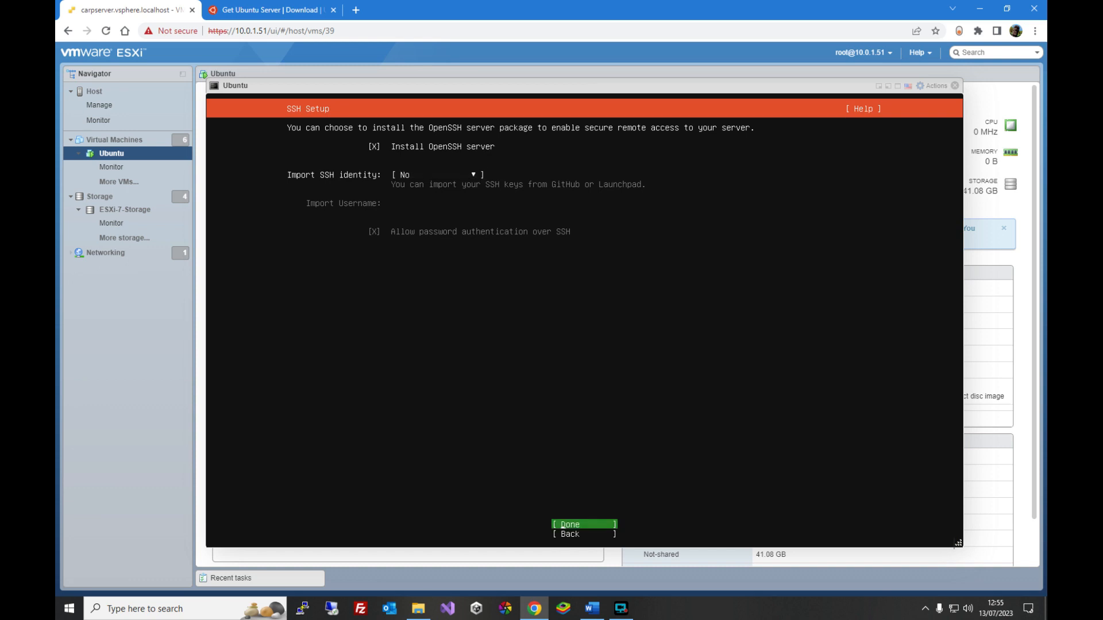
key("Return")
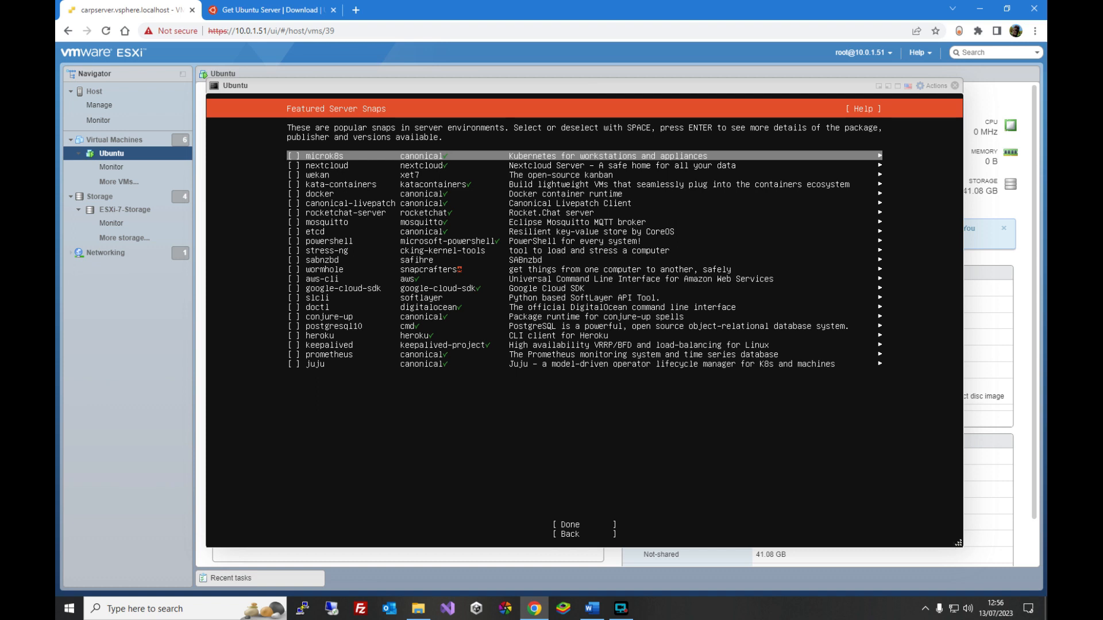
- Leave all featured server snaps unselected and continue to start the installation
key("Down")
key("Down")
key("Down")
key("Down")
key("Down")
key("Down")
key("Down")
key("Down")
key("Down")
key("Down")
key("Down")
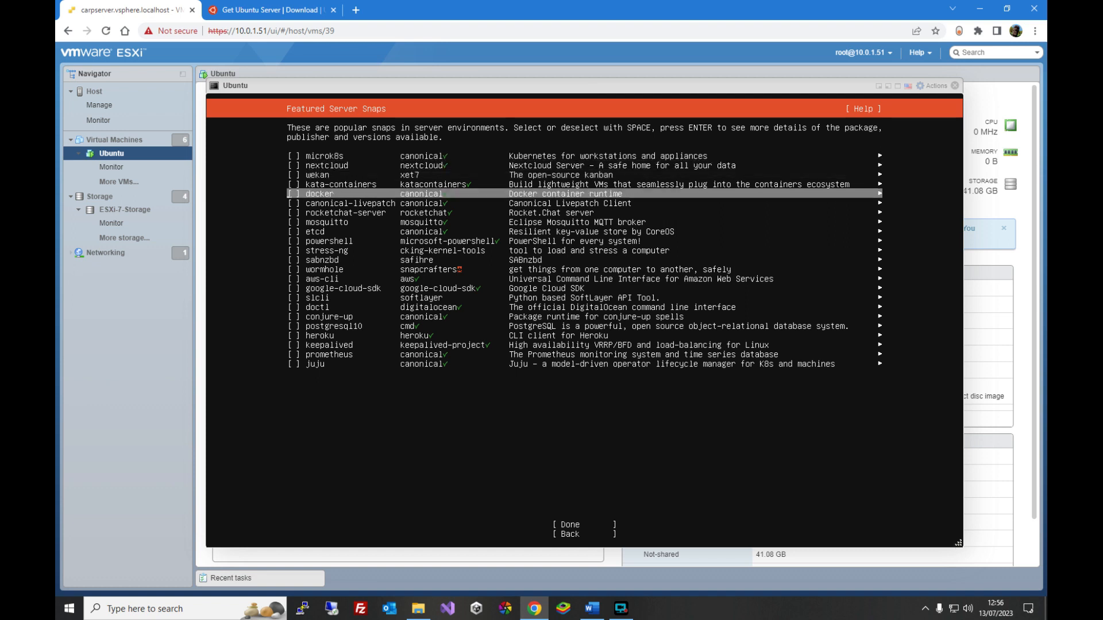
key("Down")
key("Down")
key("Down")
key("Down")
key("Down")
key("Down")
key("Down")
key("Down")
key("Down")
key("Down")
key("Down")
key("Down")
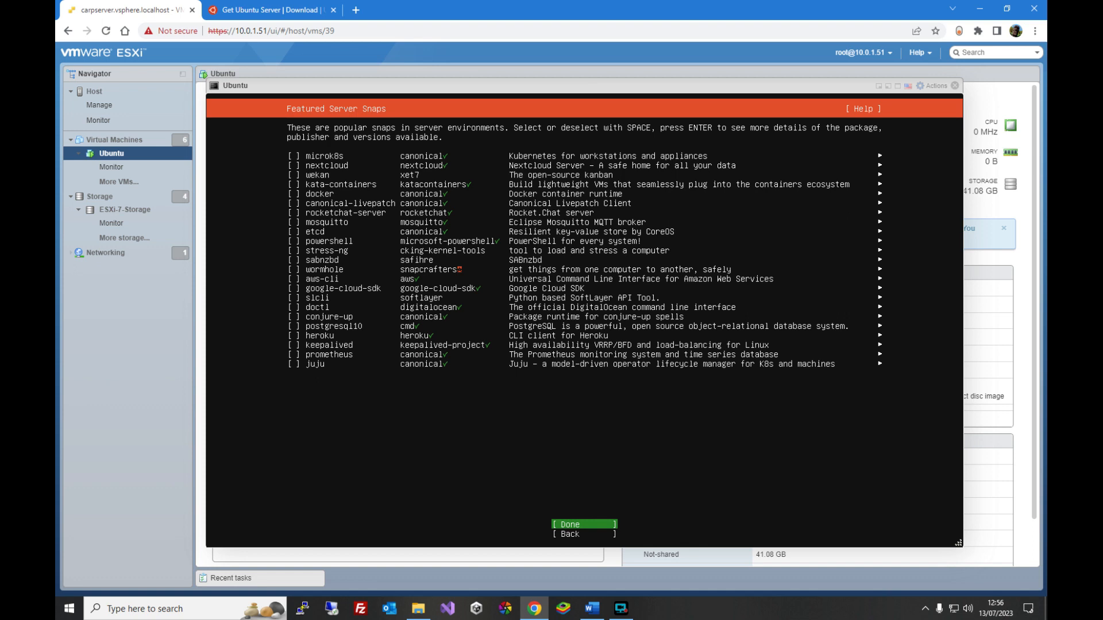
key("Return")
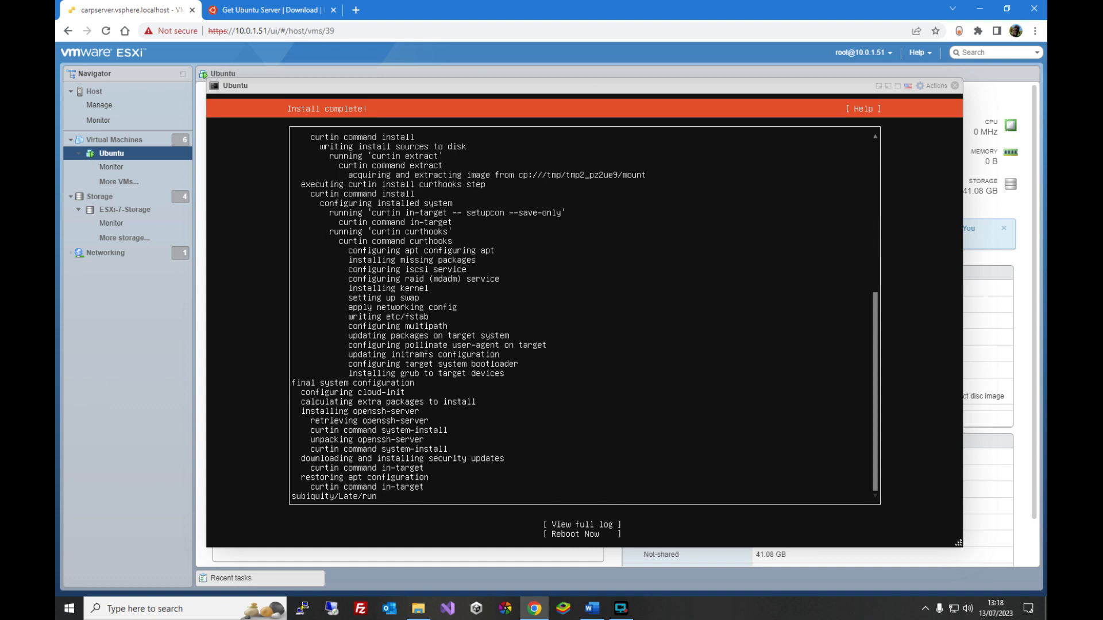
- Reboot the server after the installation completes and confirm the installation-medium removal prompt
key("Tab")
key("Tab")
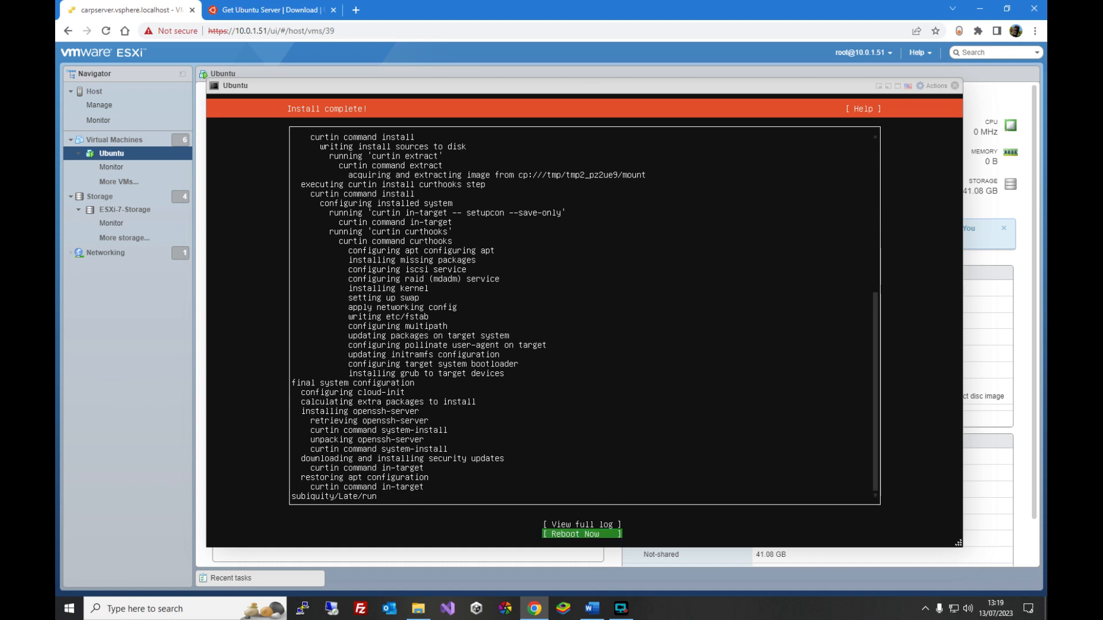
key("Return")
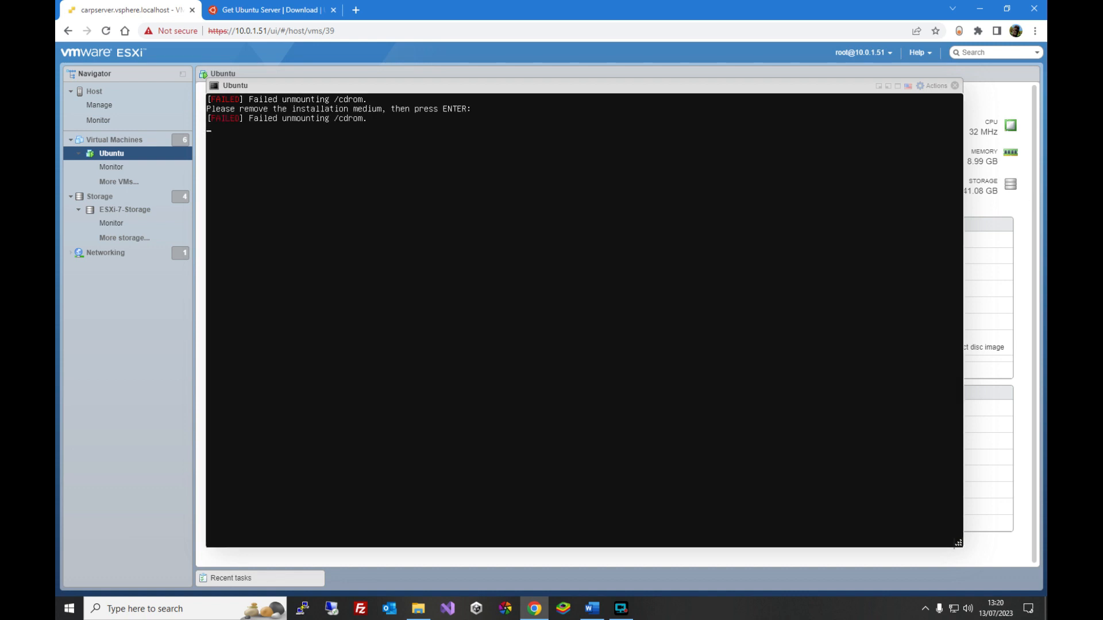
key("Return")
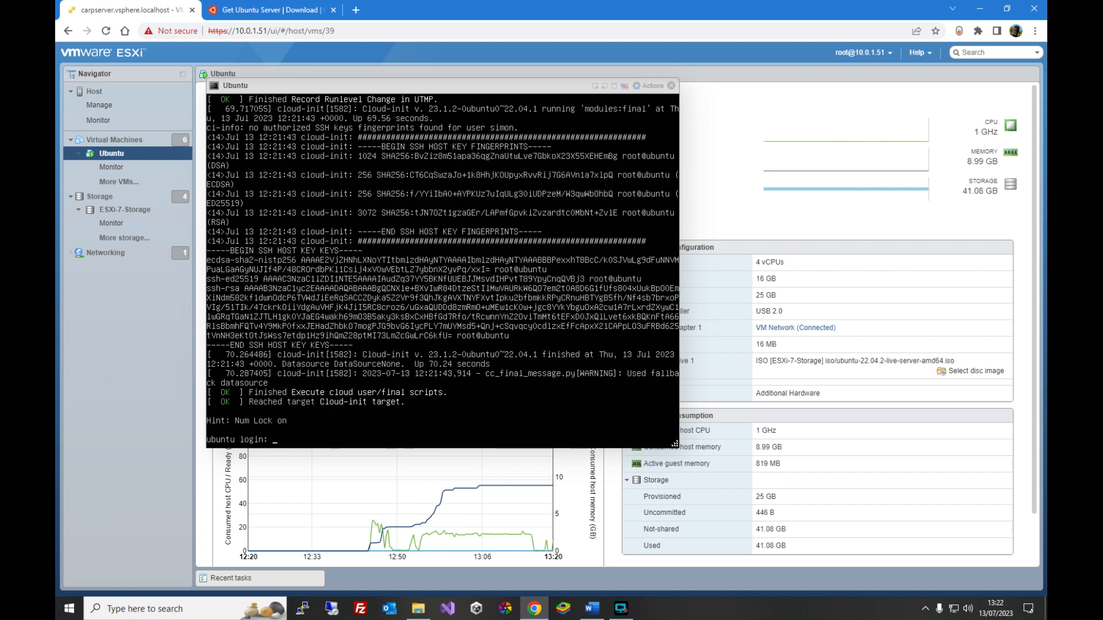
- Close the VM console and open a PuTTY SSH session to 10.0.1.81, accepting the host key
left_click(670, 86)
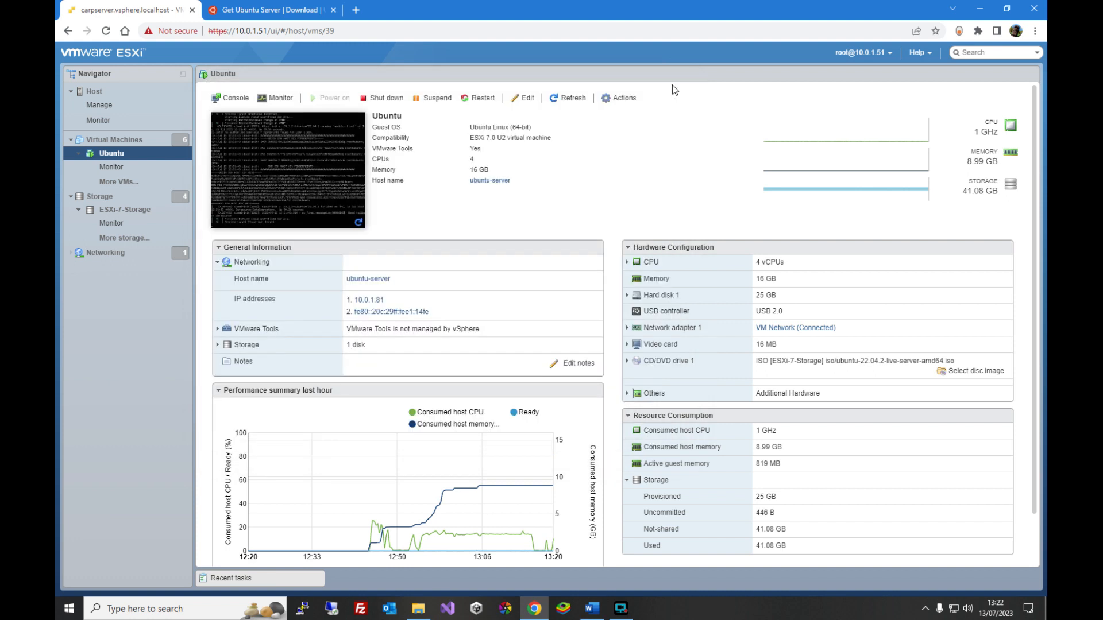
mouse_move(399, 472)
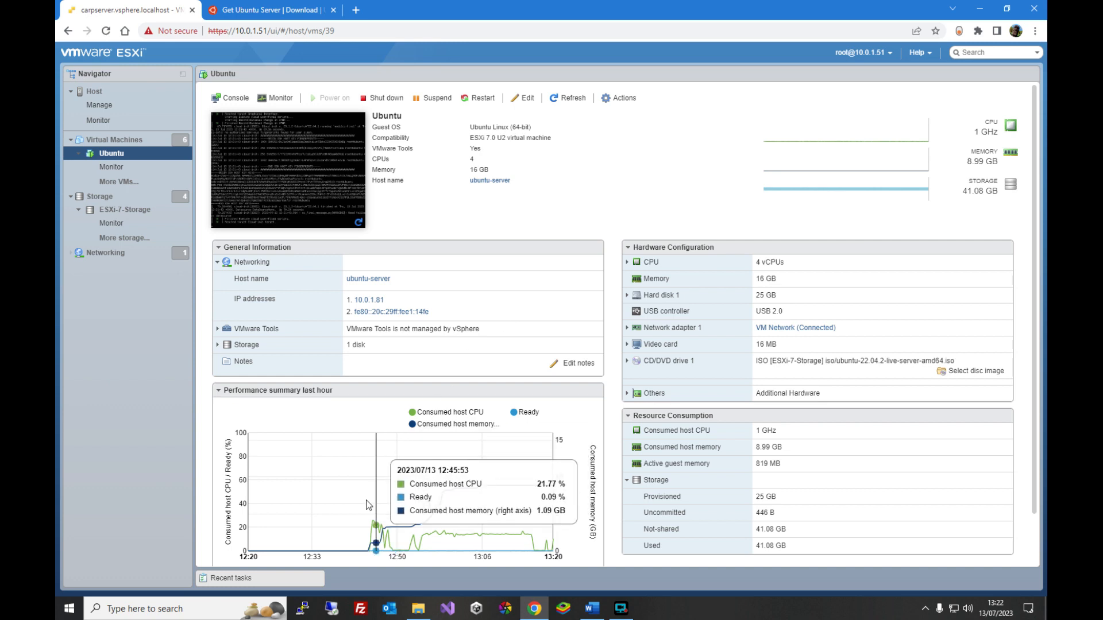
left_click(303, 611)
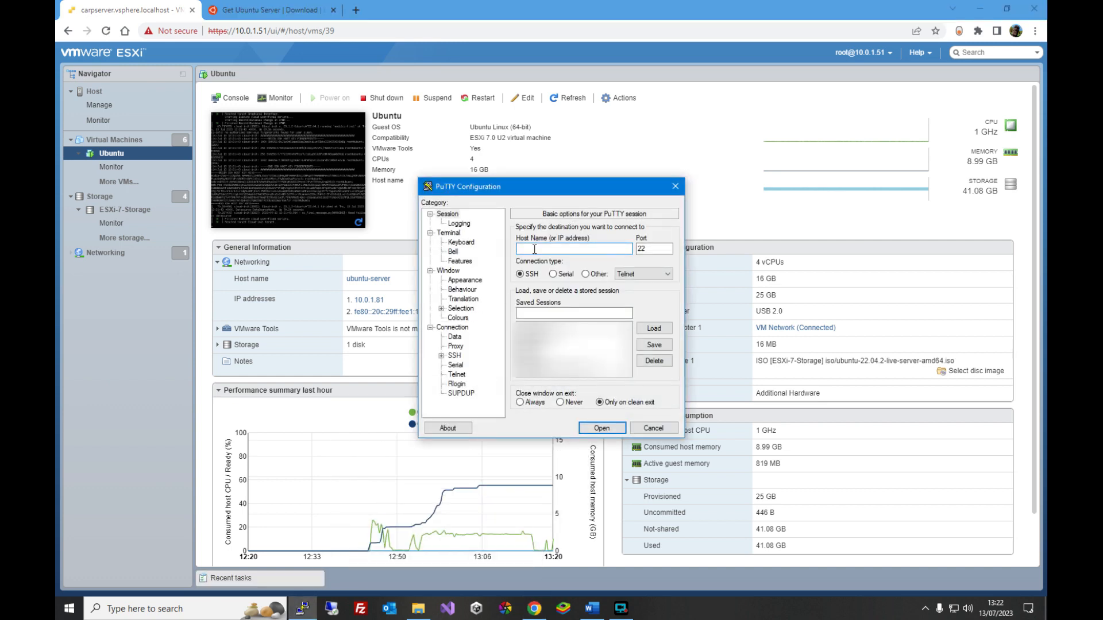
type("10.0.1.81")
left_click(601, 428)
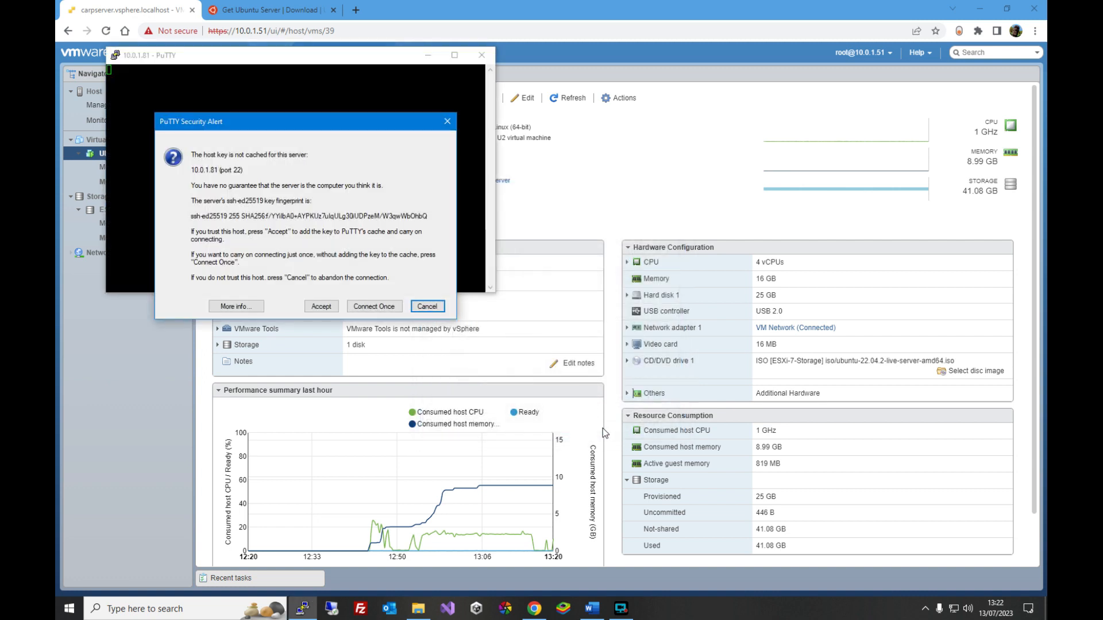
left_click(321, 306)
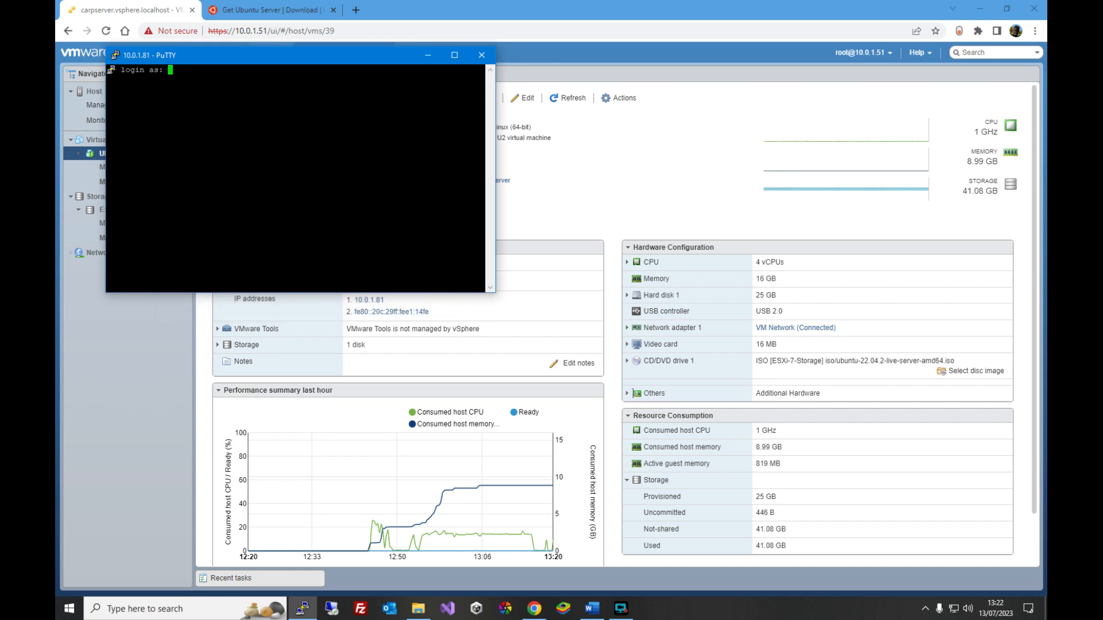
- Log in over SSH with the created username and the account password, and enlarge the terminal window
type("simon")
key("Return")
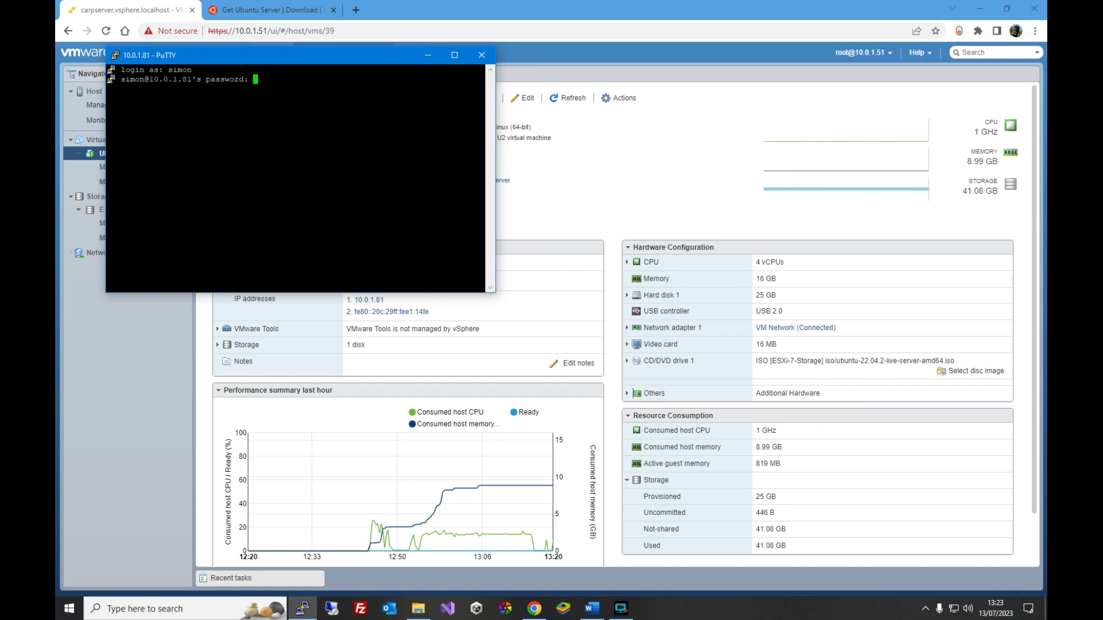
key("Return")
left_click_drag(498, 295, 733, 446)
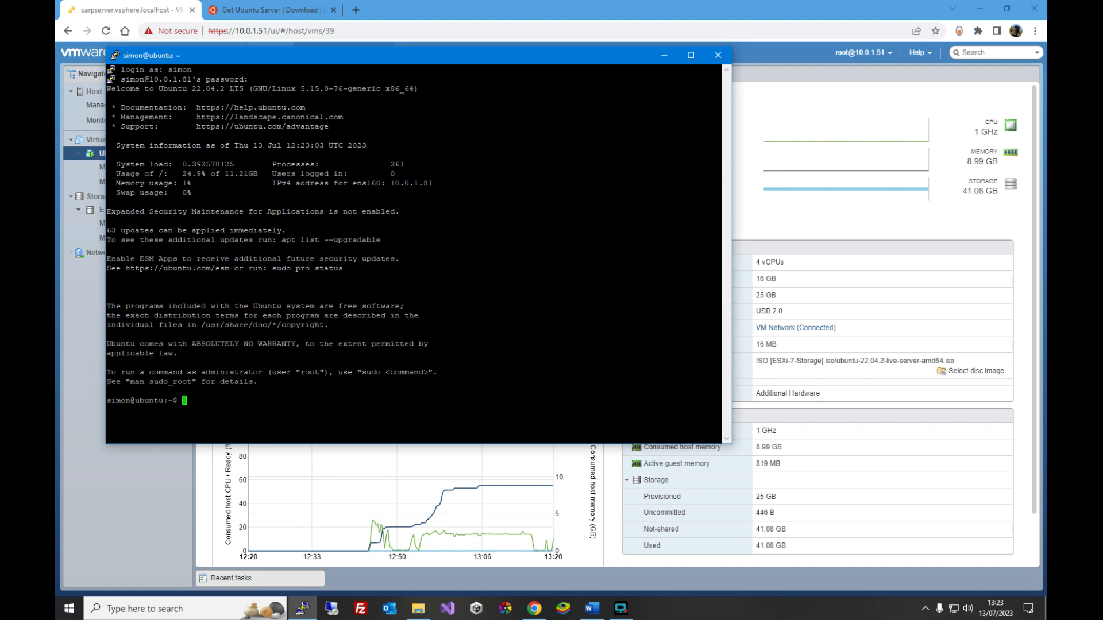
- Run sudo apt update, entering the sudo password when asked
type("sudo apt update")
key("Return")
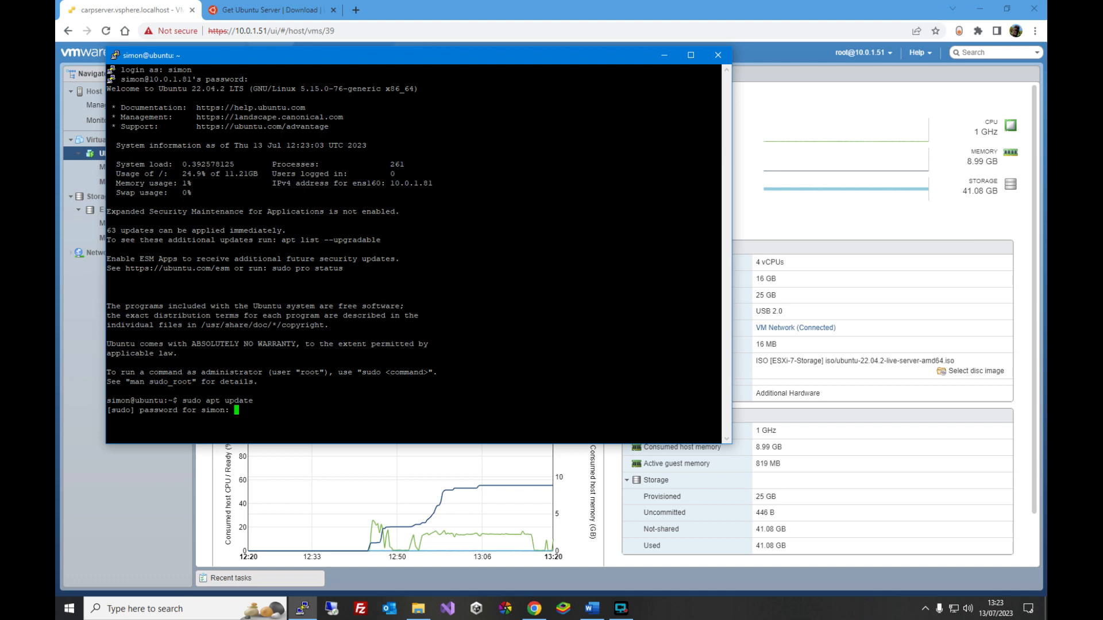
key("Return")
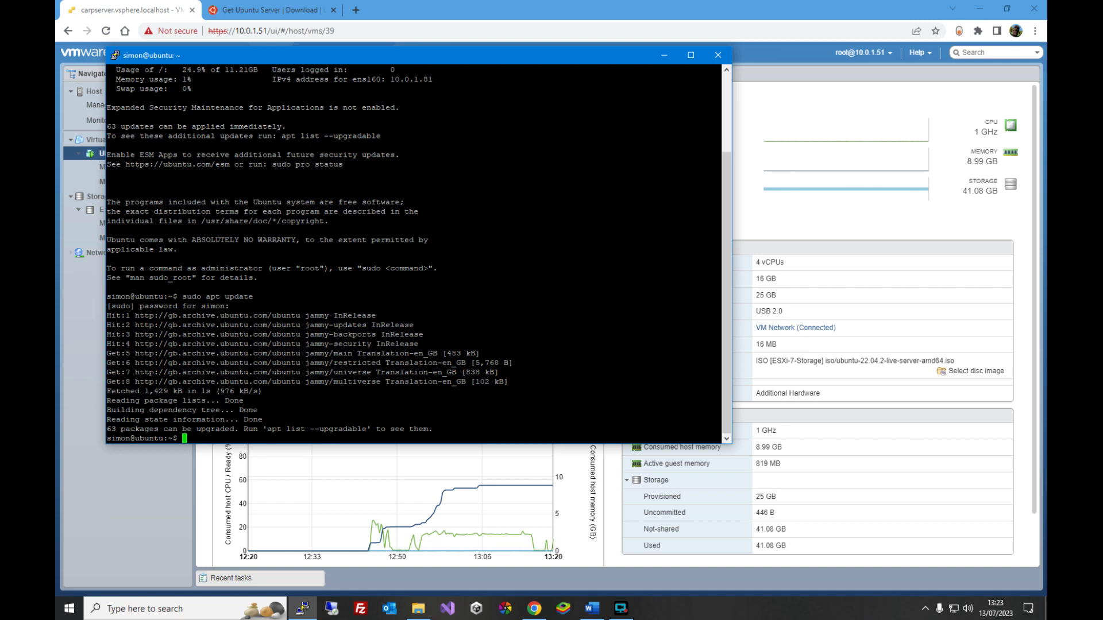
- Run sudo apt upgrade -y to upgrade all installed packages
type("sudo apt upgrade -y")
key("Return")
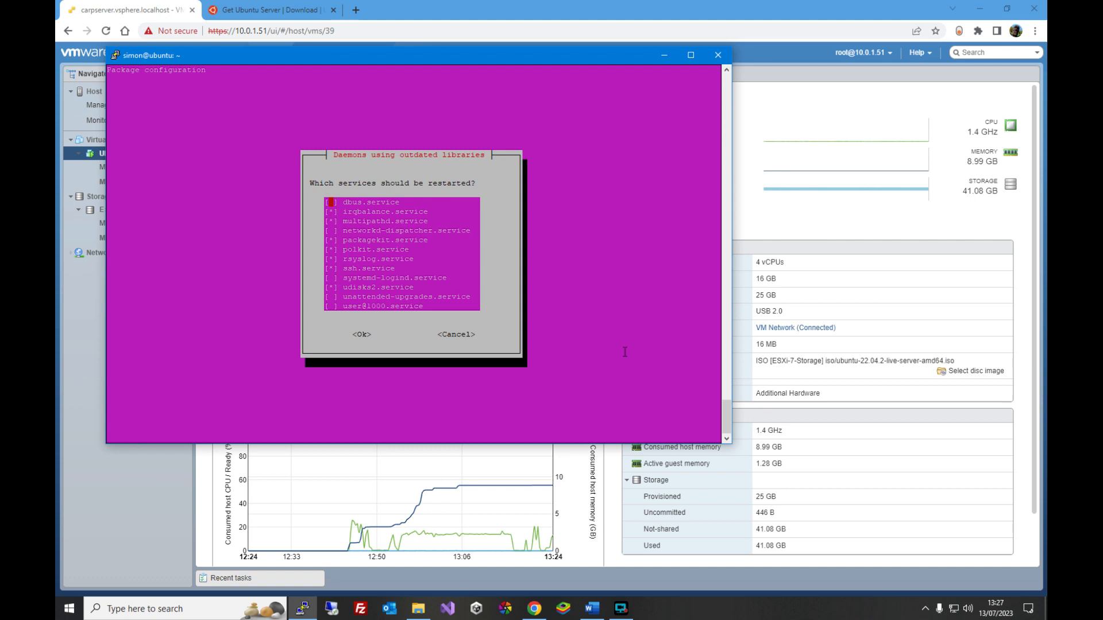
- Accept the default selection of services to restart after the upgrade
key("Down")
key("Down")
key("Down")
key("Down")
key("Down")
key("Down")
key("Down")
key("Down")
key("Down")
key("Down")
key("Return")
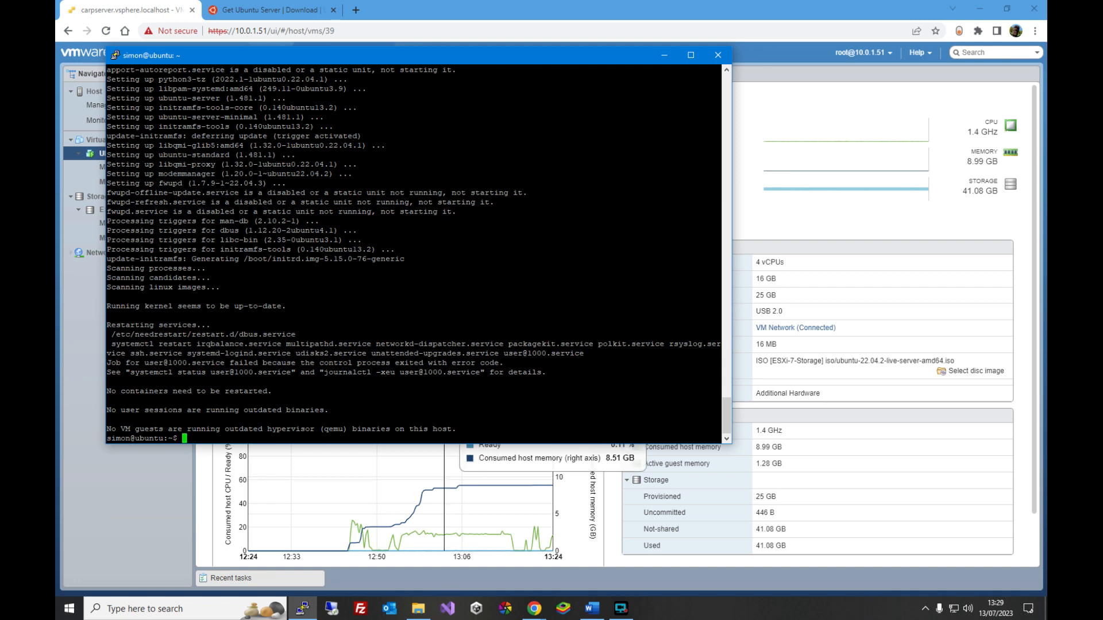
- List the installed packages with sudo apt list --installed
type("sudo apt list --installed")
key("Return")
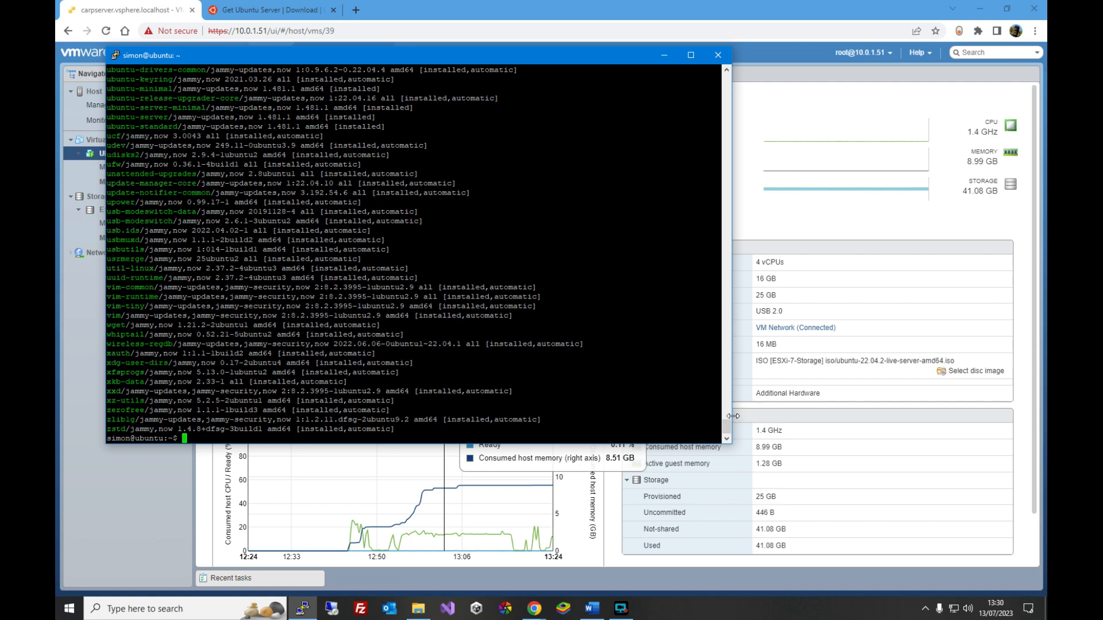
left_click_drag(727, 428, 702, 451)
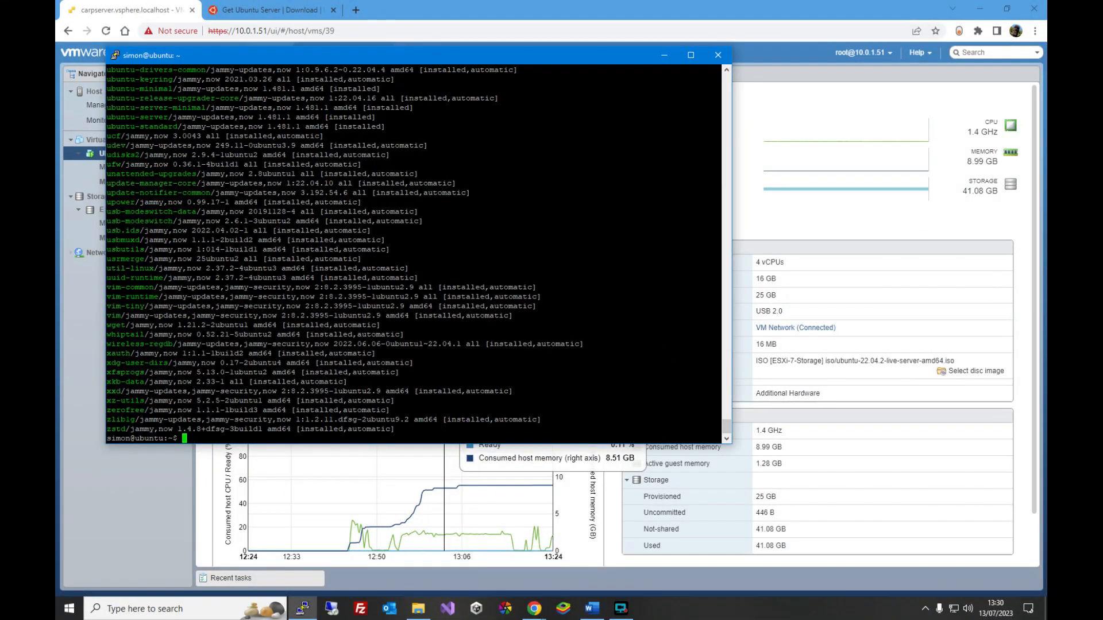